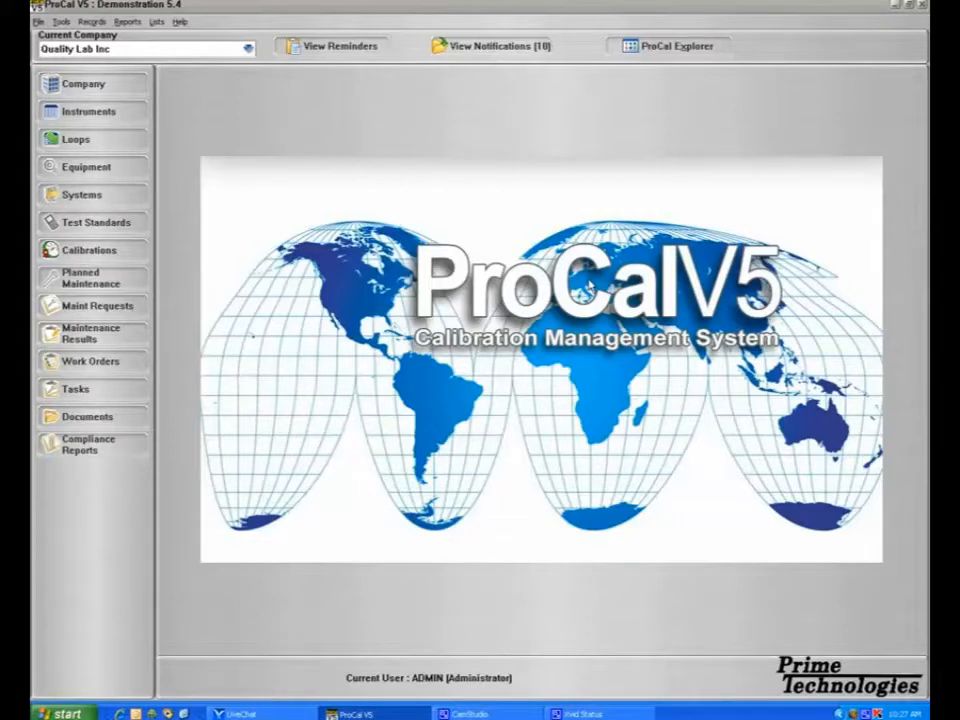
- Start a new planned maintenance record with the item type Instrument
{"action": "left_click", "coordinate": [91, 279]}
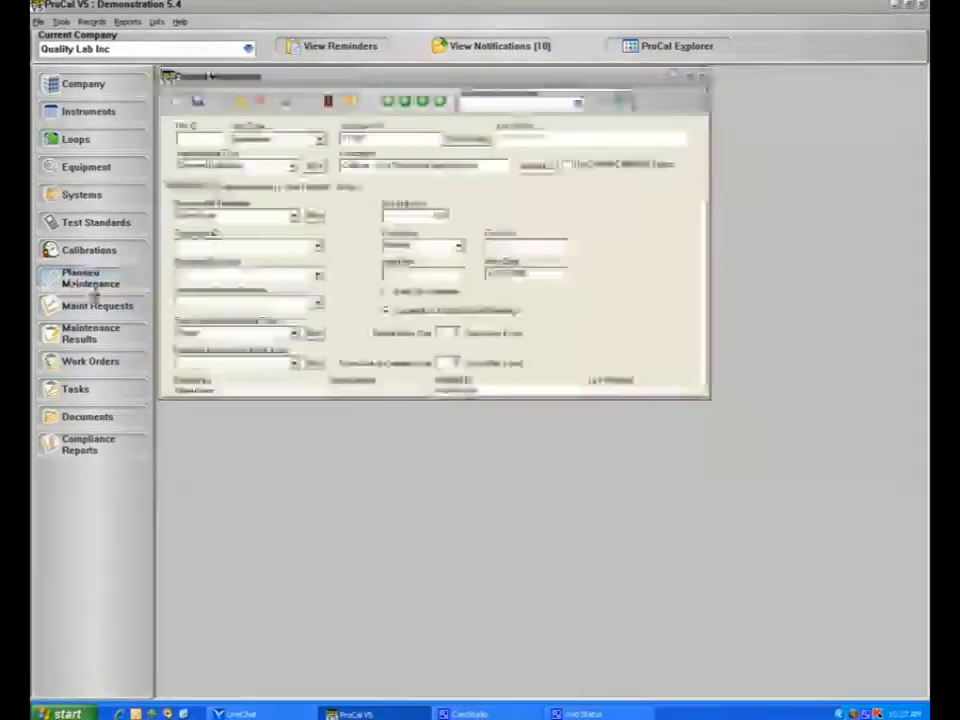
{"action": "left_click_drag", "start_coordinate": [713, 398], "coordinate": [750, 450]}
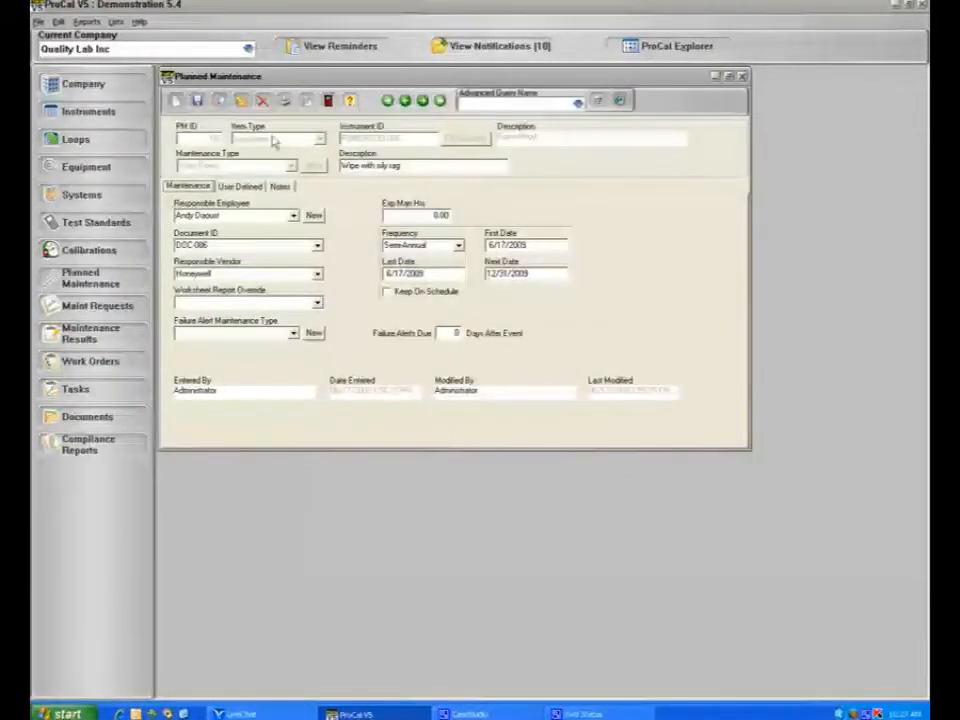
{"action": "left_click", "coordinate": [176, 101]}
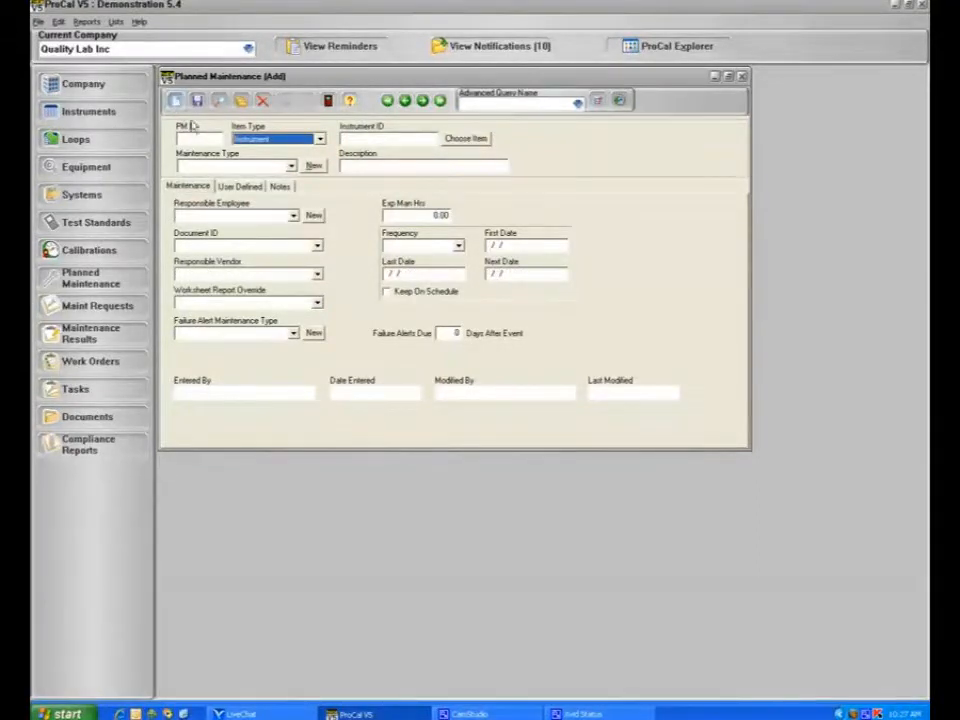
{"action": "left_click", "coordinate": [319, 138]}
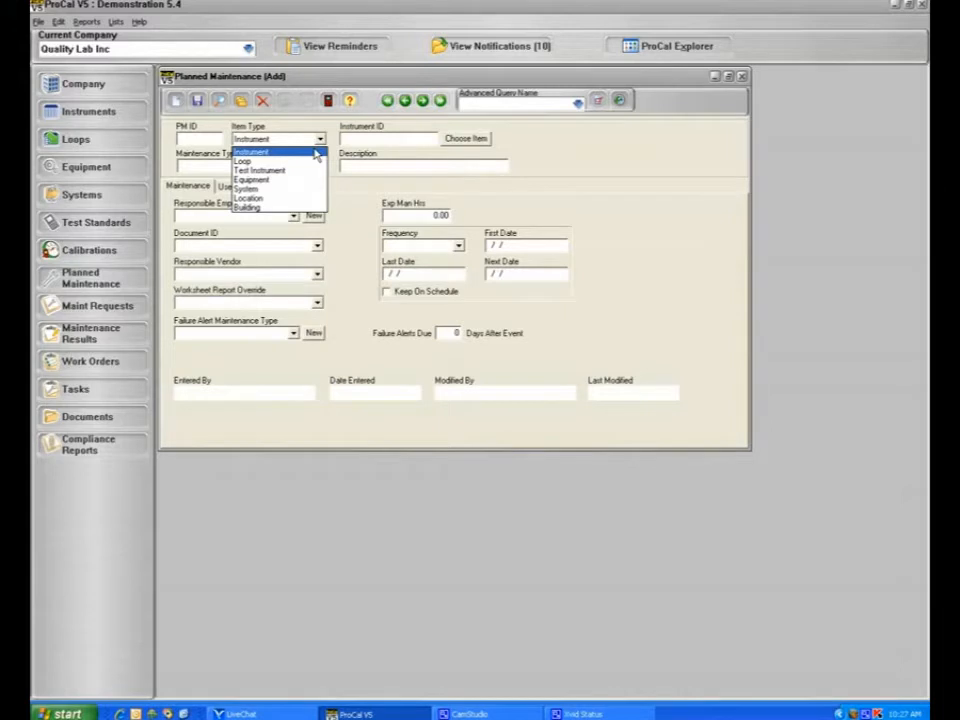
{"action": "left_click", "coordinate": [316, 155]}
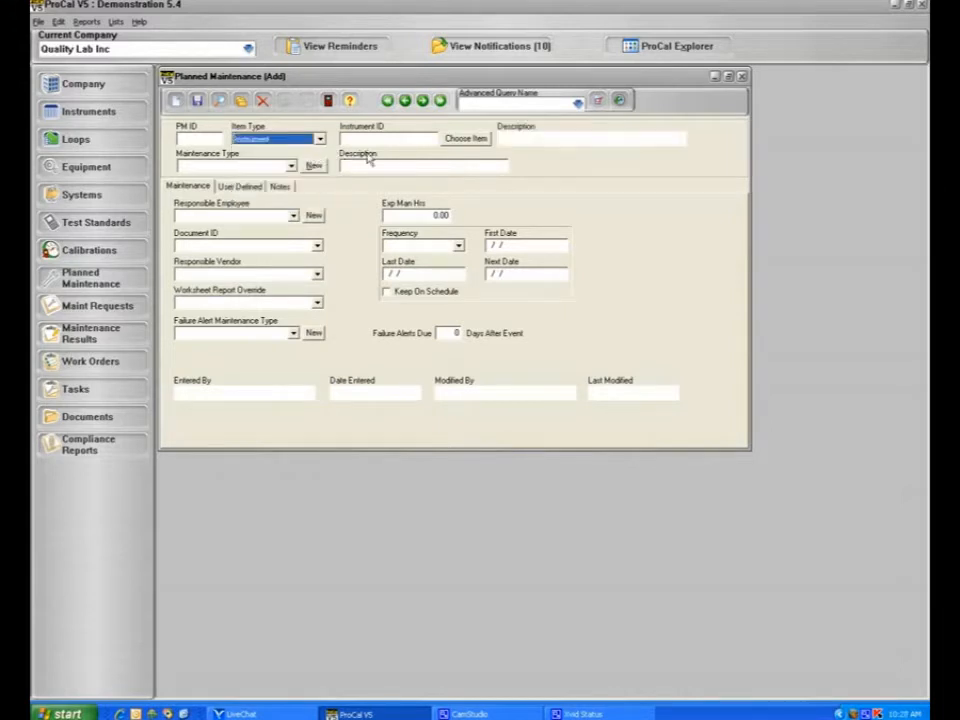
- Choose instrument TT-001, Temperature Transmitter, as the item for the maintenance record
{"action": "left_click", "coordinate": [466, 139]}
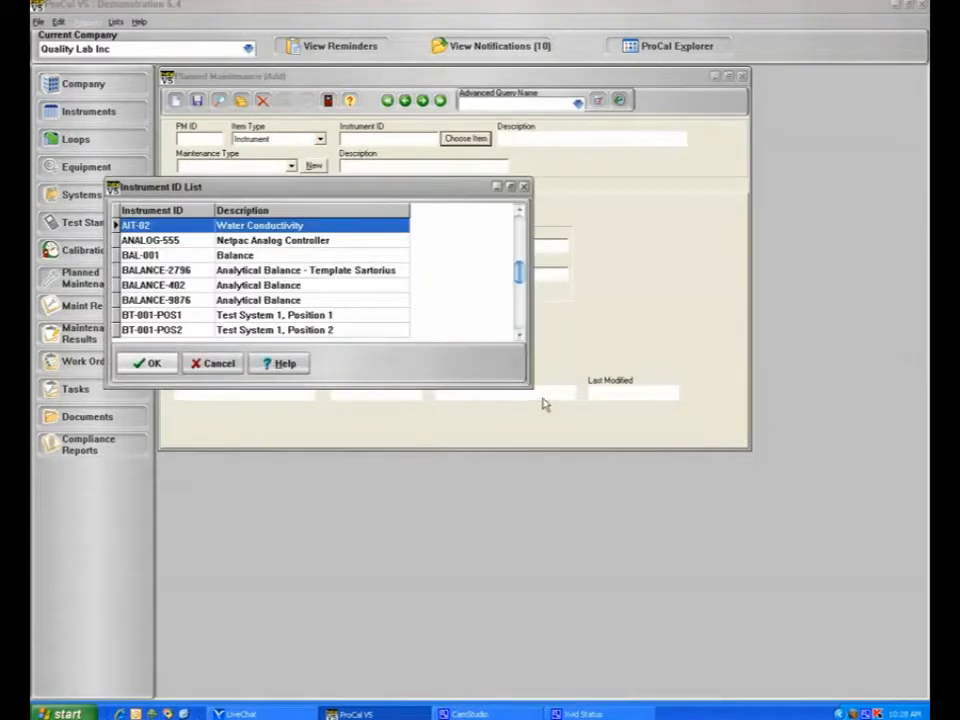
{"action": "left_click_drag", "start_coordinate": [532, 388], "coordinate": [577, 485]}
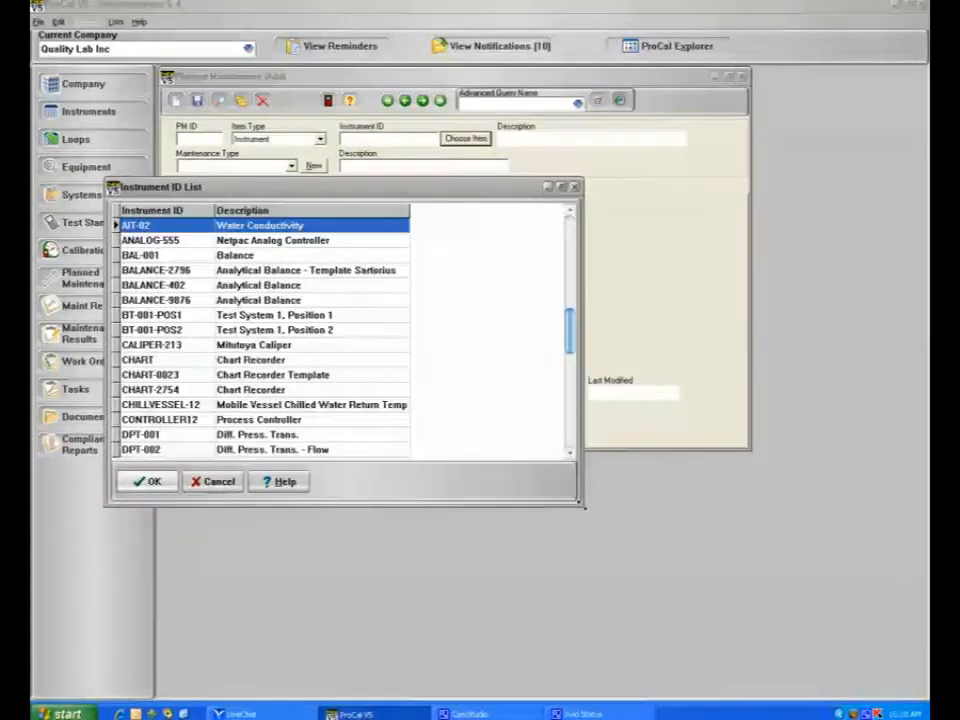
{"action": "left_click", "coordinate": [567, 360]}
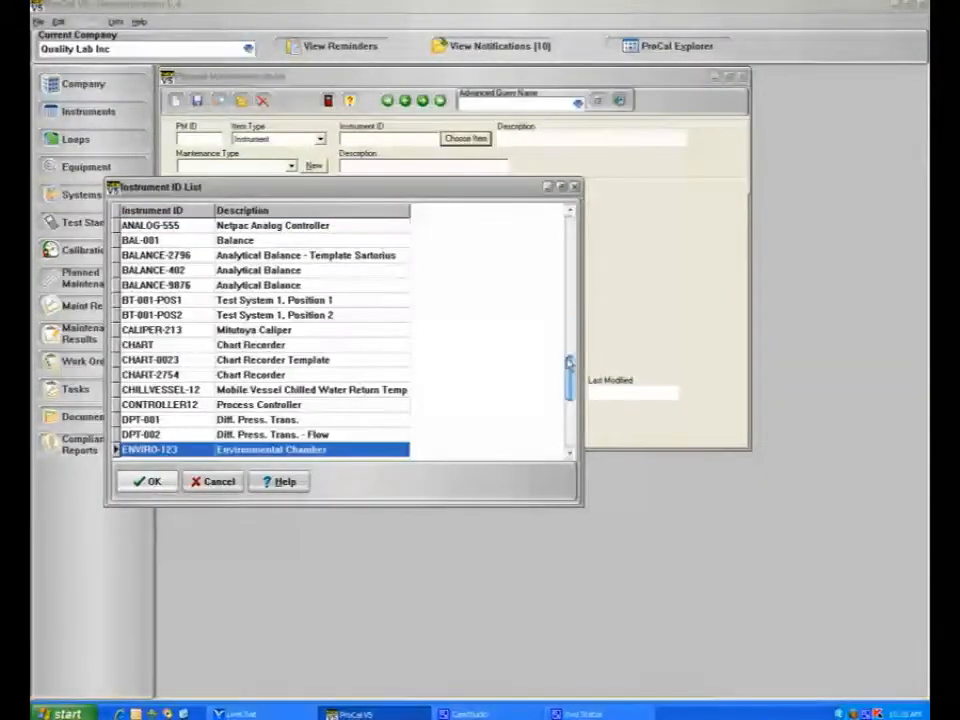
{"action": "left_click", "coordinate": [570, 430]}
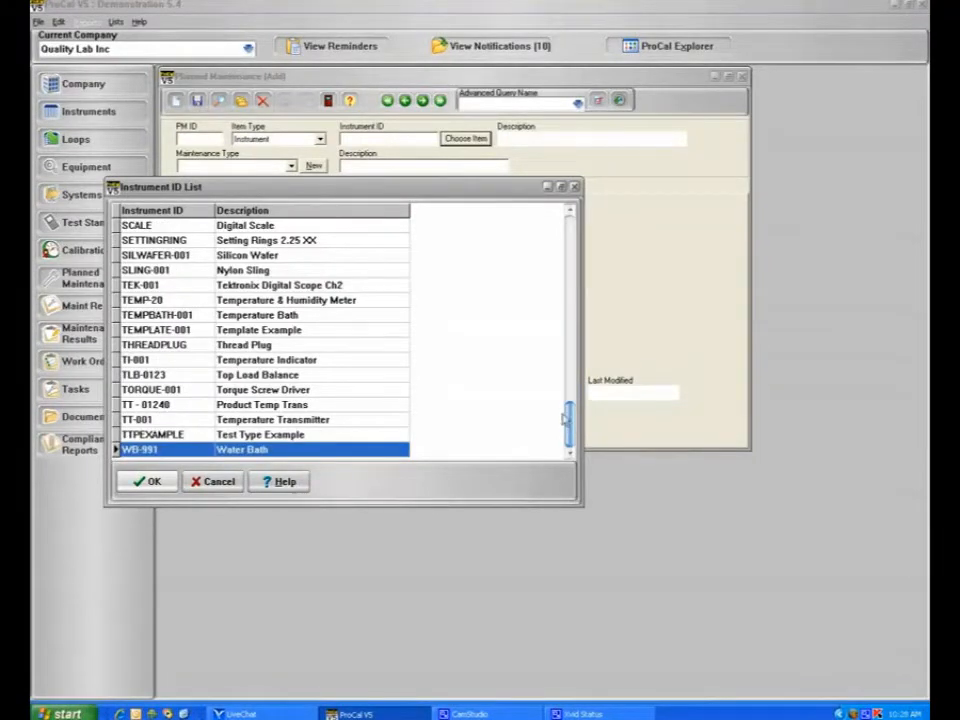
{"action": "left_click", "coordinate": [320, 424]}
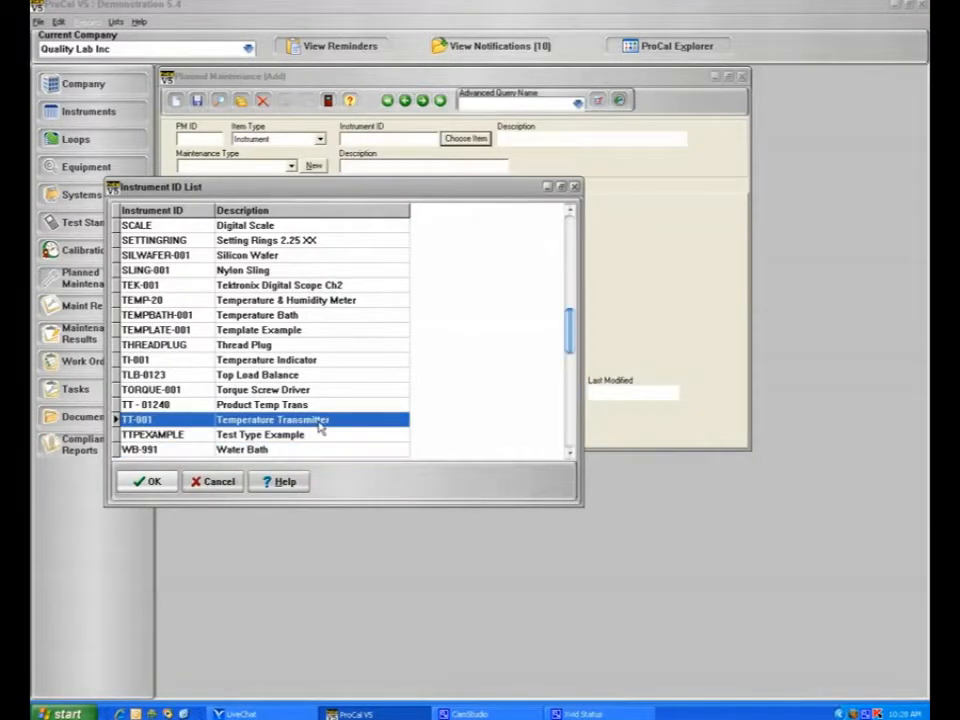
{"action": "left_click", "coordinate": [146, 481]}
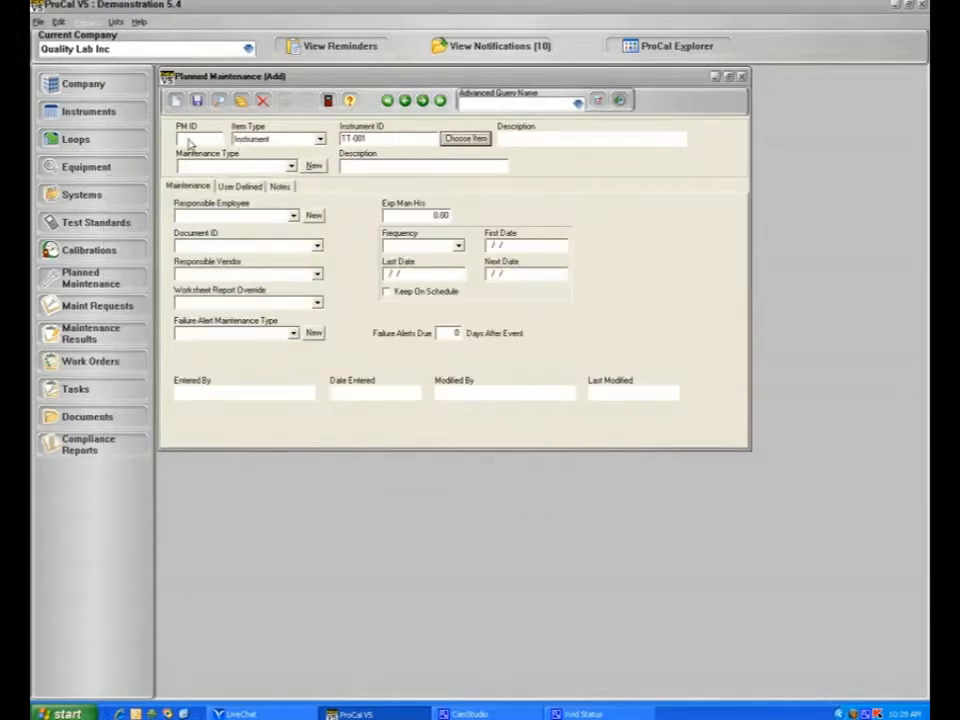
{"action": "left_click", "coordinate": [291, 165]}
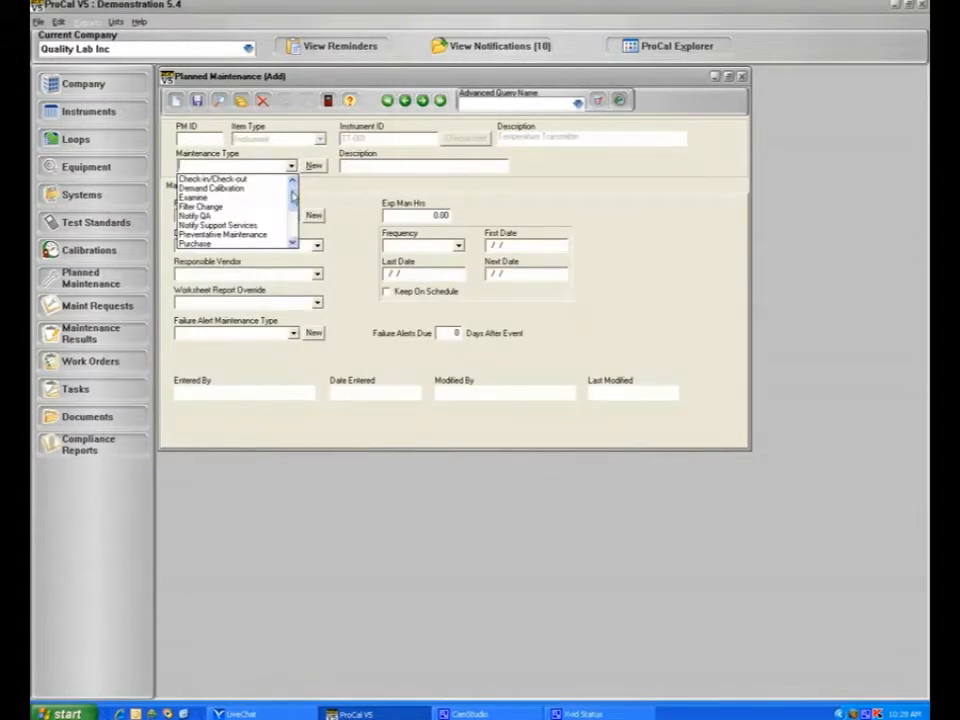
{"action": "mouse_move", "coordinate": [293, 202]}
{"action": "left_mouse_down"}
{"action": "mouse_move", "coordinate": [293, 231]}
{"action": "mouse_move", "coordinate": [294, 198]}
{"action": "left_mouse_up"}
{"action": "left_click", "coordinate": [292, 166]}
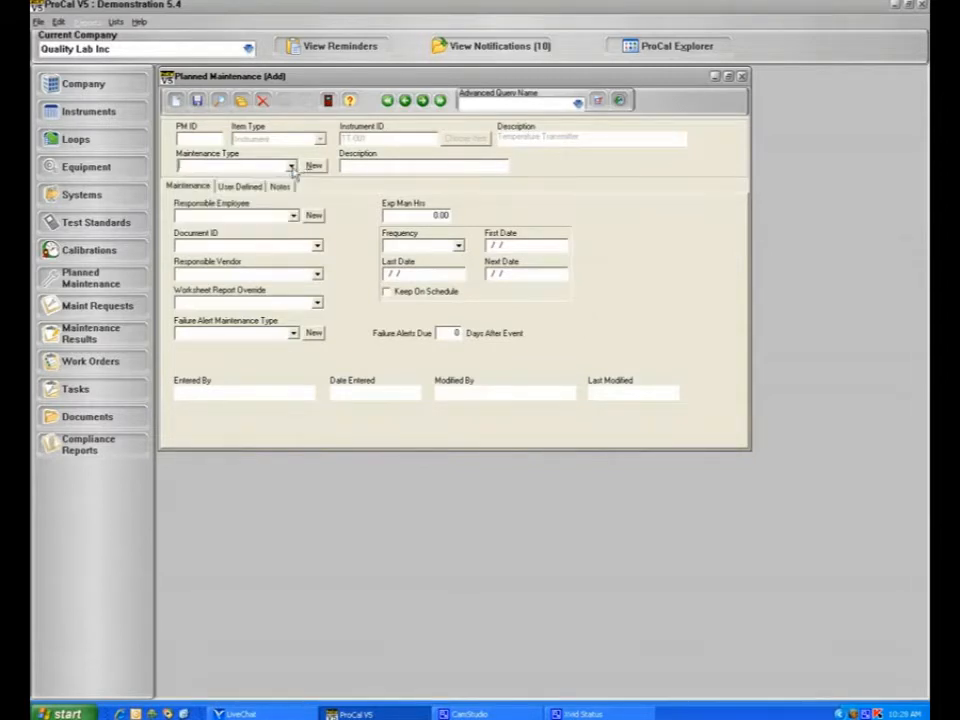
{"action": "left_click", "coordinate": [313, 166]}
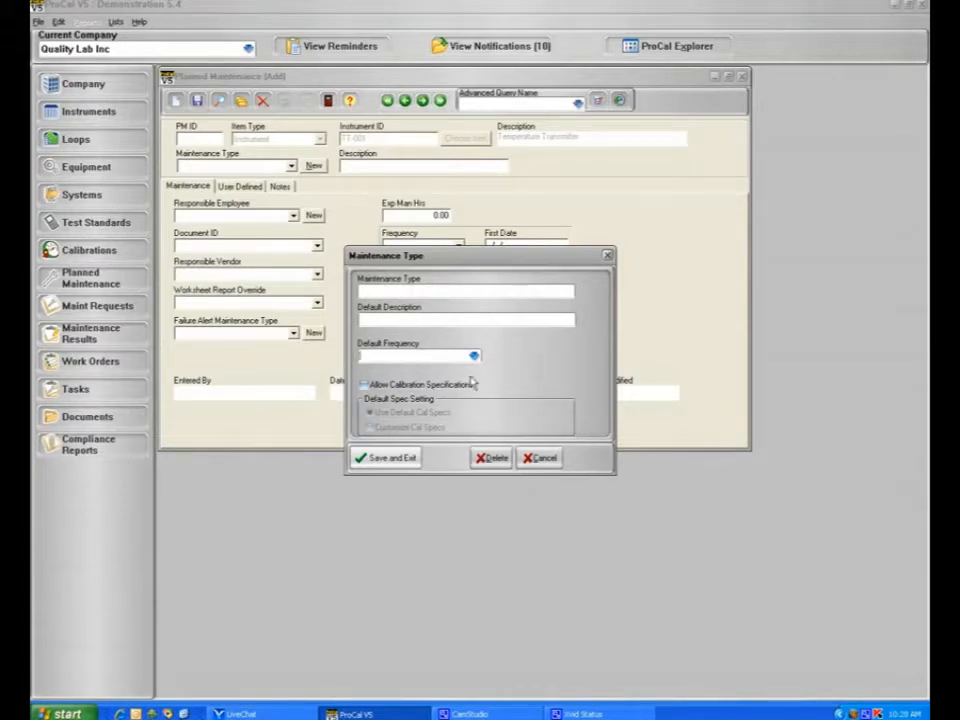
{"action": "left_click", "coordinate": [373, 388]}
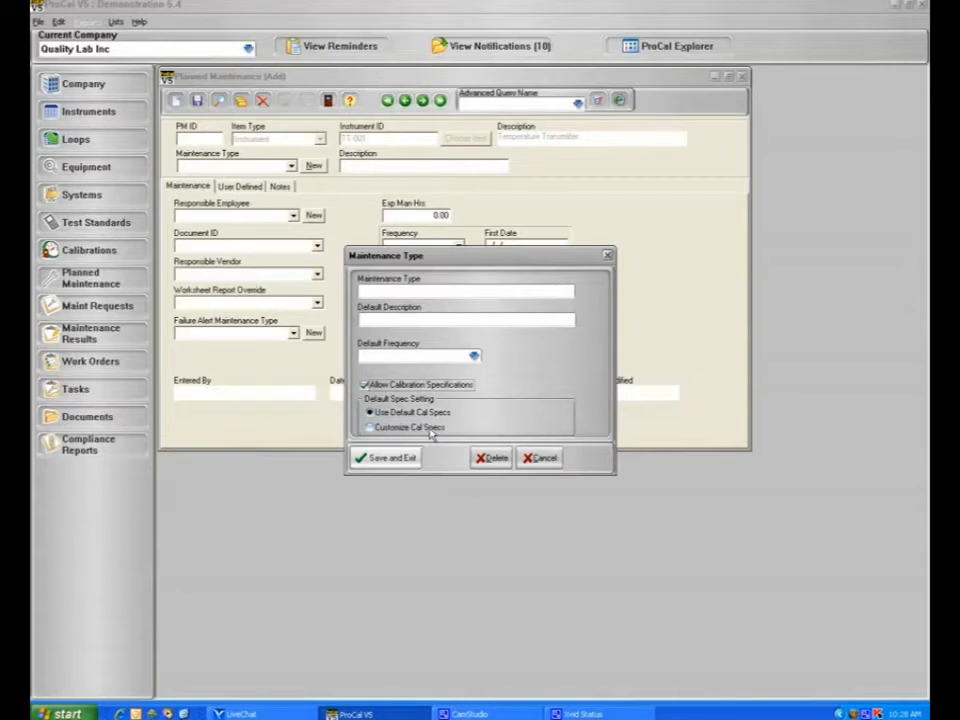
{"action": "left_click", "coordinate": [544, 457]}
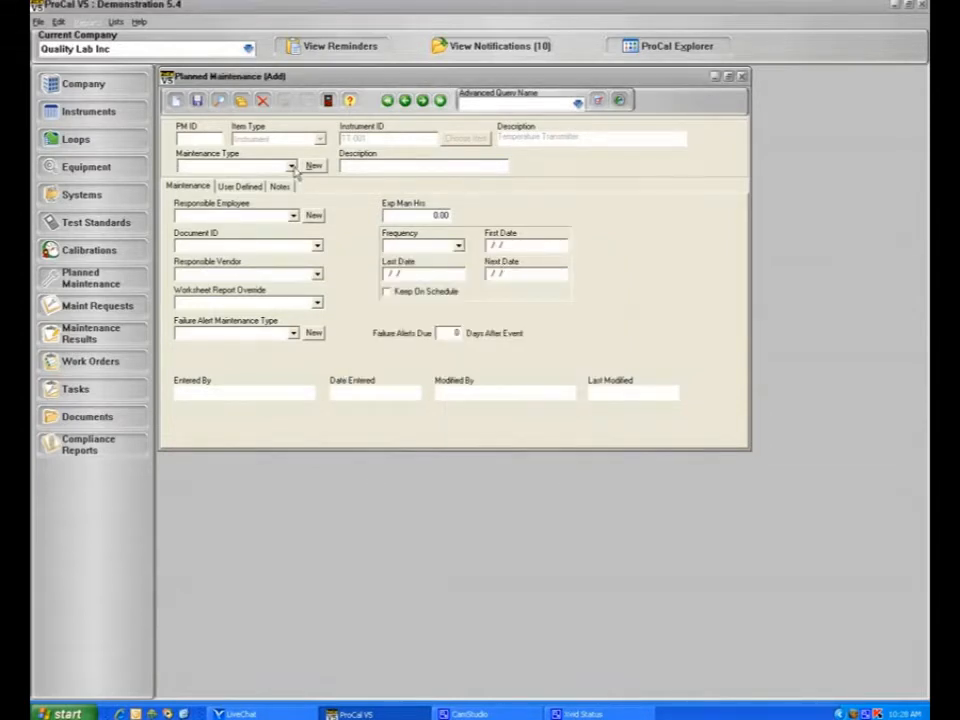
- Set the maintenance type to Qualification and load its defaults
{"action": "left_click", "coordinate": [291, 166]}
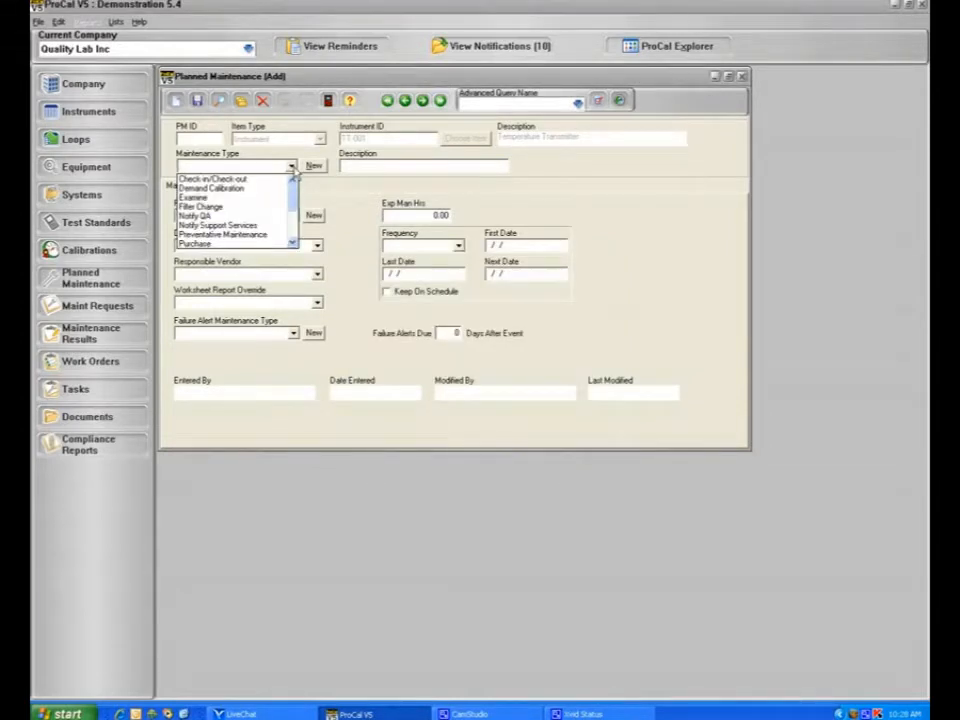
{"action": "left_click", "coordinate": [200, 197]}
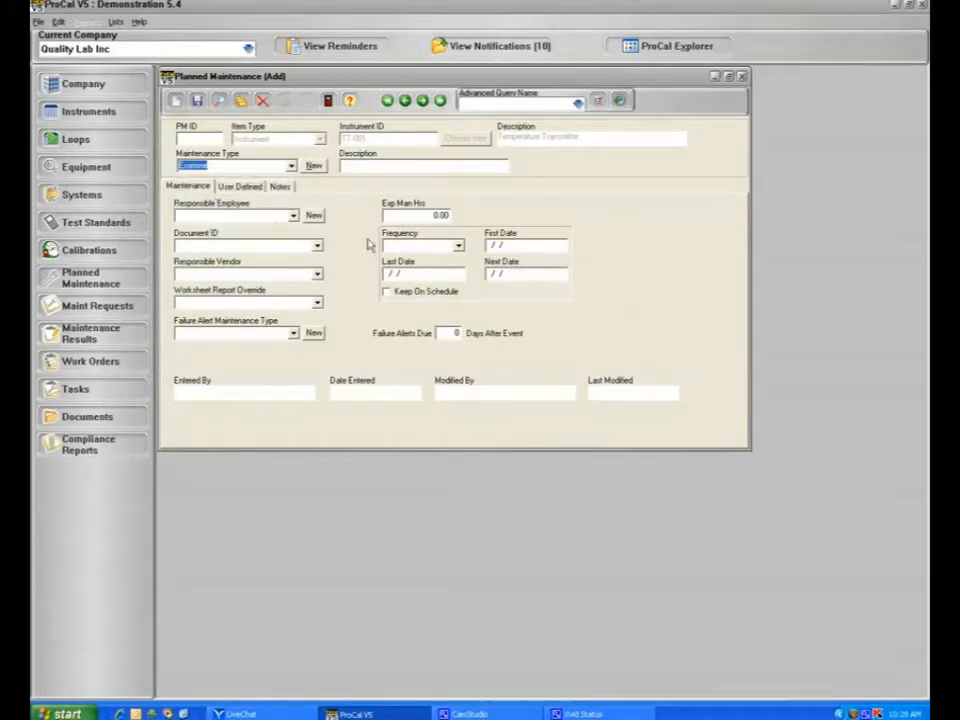
{"action": "key", "text": "q"}
{"action": "key", "text": "Tab"}
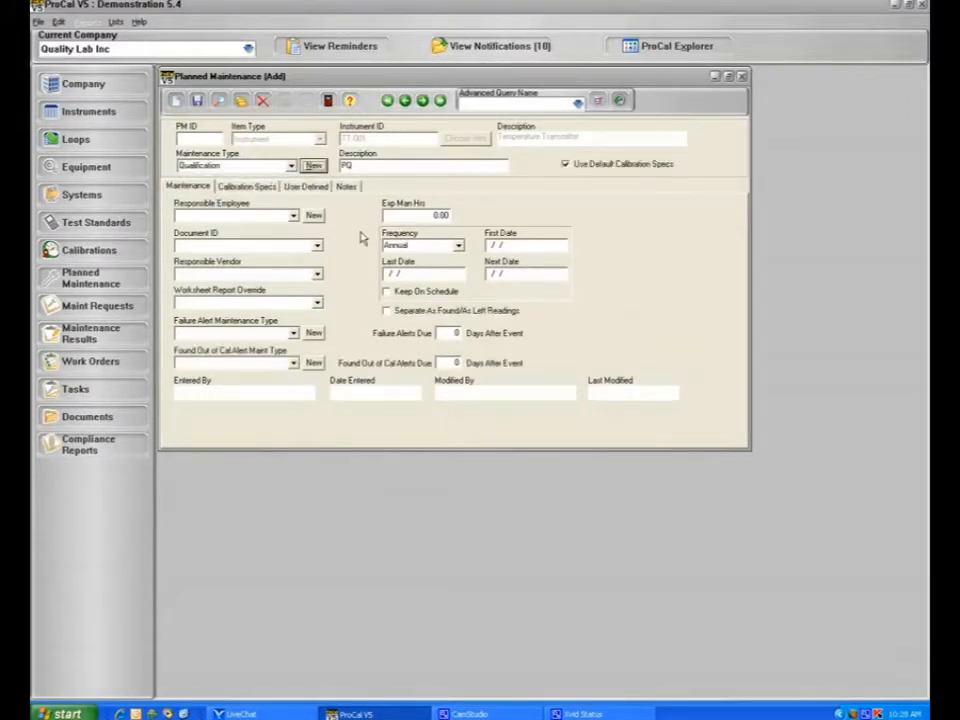
- Set the maintenance type to Examine and accept its default description
{"action": "left_click", "coordinate": [290, 168]}
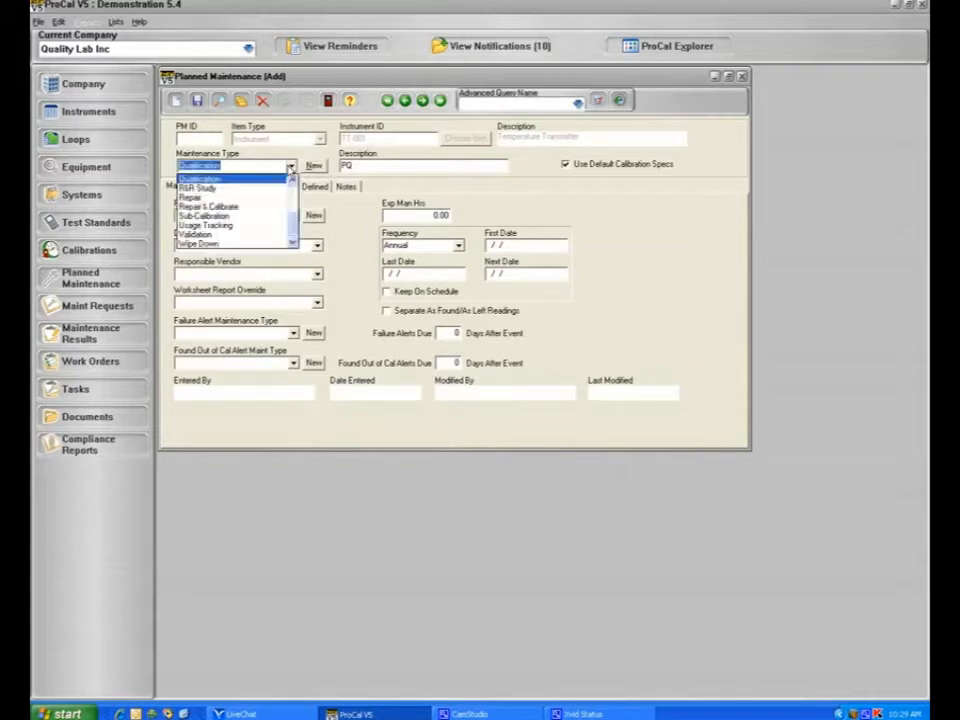
{"action": "scroll", "coordinate": [267, 193], "scroll_direction": "up", "scroll_amount": 3}
{"action": "left_click", "coordinate": [252, 199]}
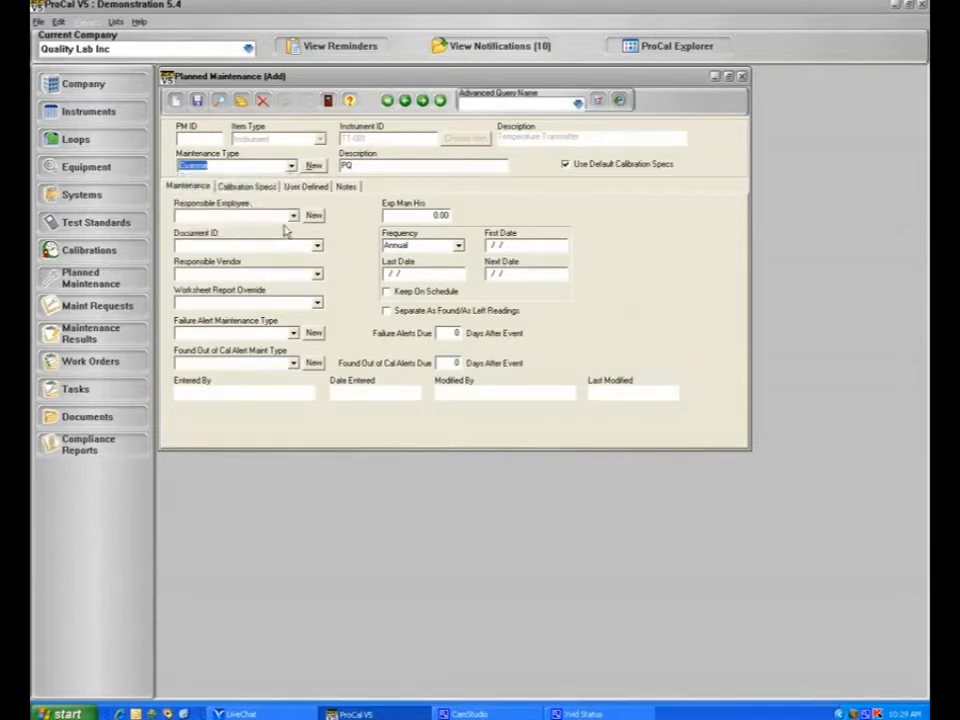
{"action": "key", "text": "Tab"}
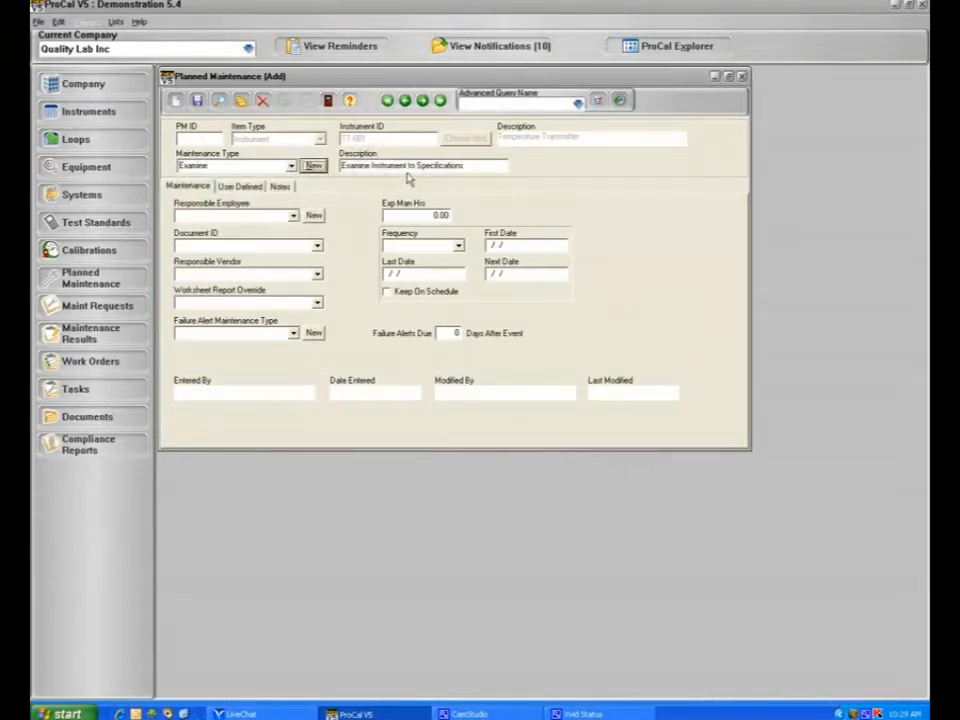
{"action": "key", "text": "Tab"}
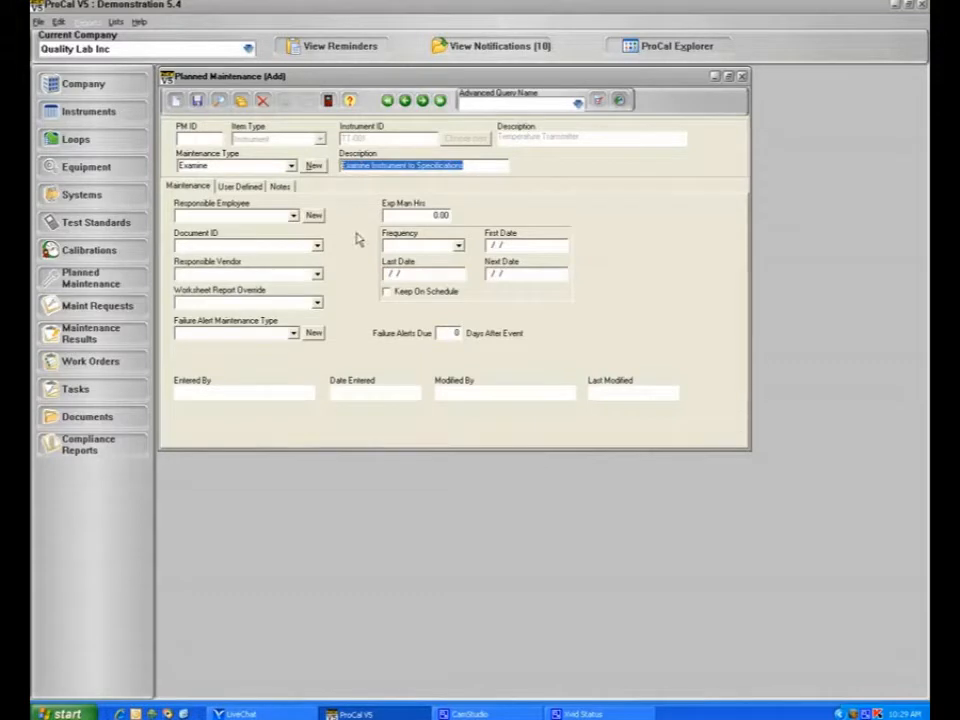
- Assign the responsible employee for the planned maintenance from the existing employees
{"action": "left_click", "coordinate": [293, 216]}
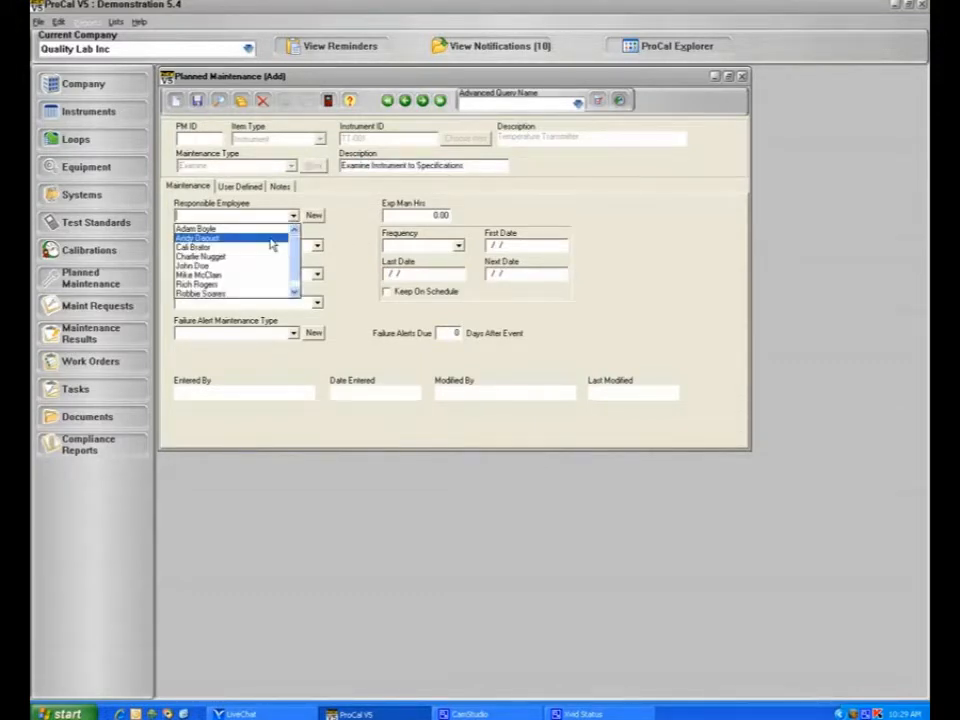
{"action": "scroll", "coordinate": [272, 243], "scroll_direction": "down", "scroll_amount": 1}
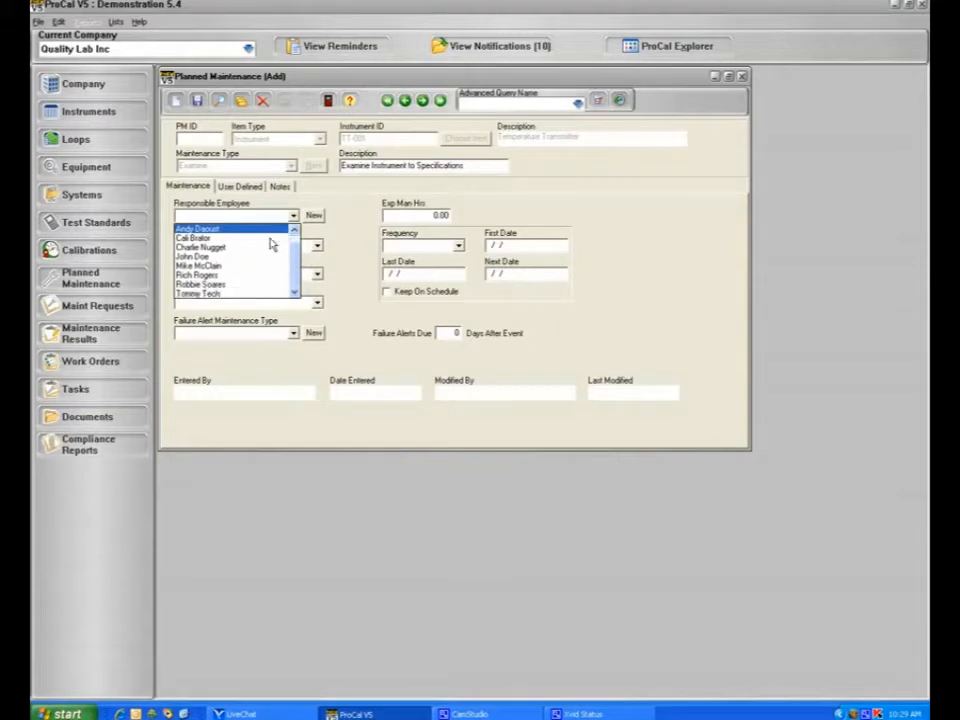
{"action": "left_click", "coordinate": [264, 295]}
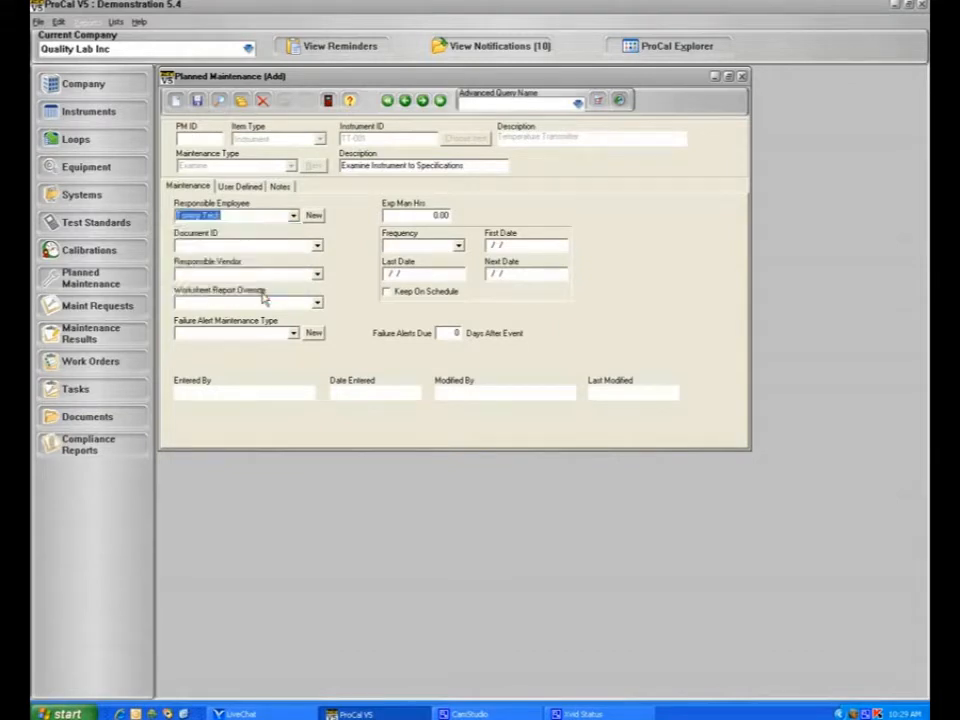
- Set the document ID to DOC-004 and the responsible vendor to Honeywell
{"action": "left_click", "coordinate": [317, 247]}
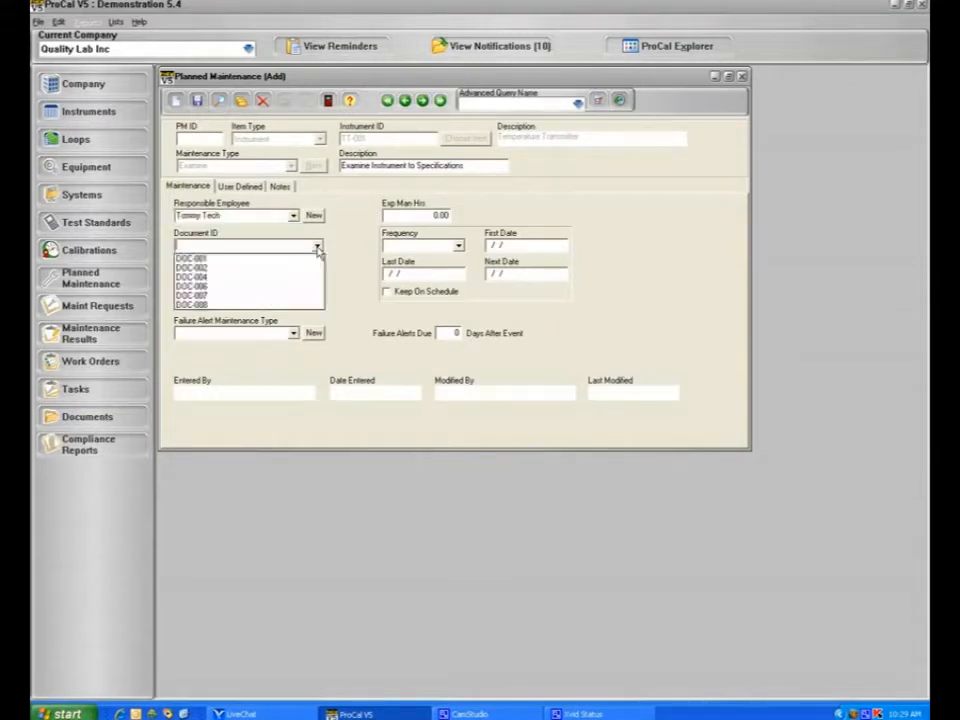
{"action": "left_click", "coordinate": [264, 277]}
{"action": "left_click", "coordinate": [317, 275]}
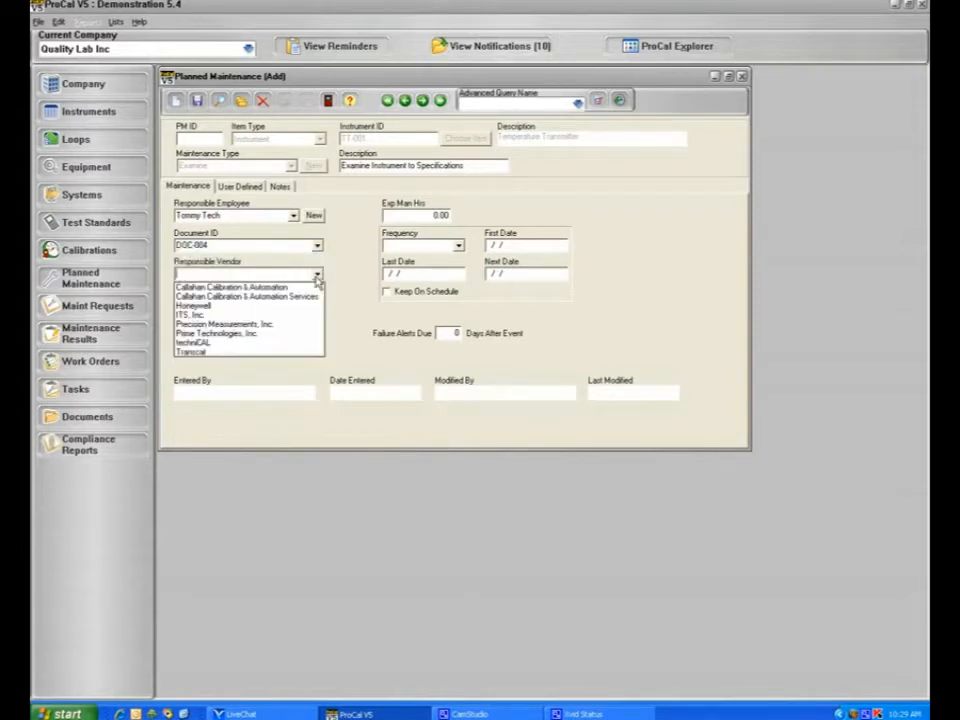
{"action": "left_click", "coordinate": [212, 307]}
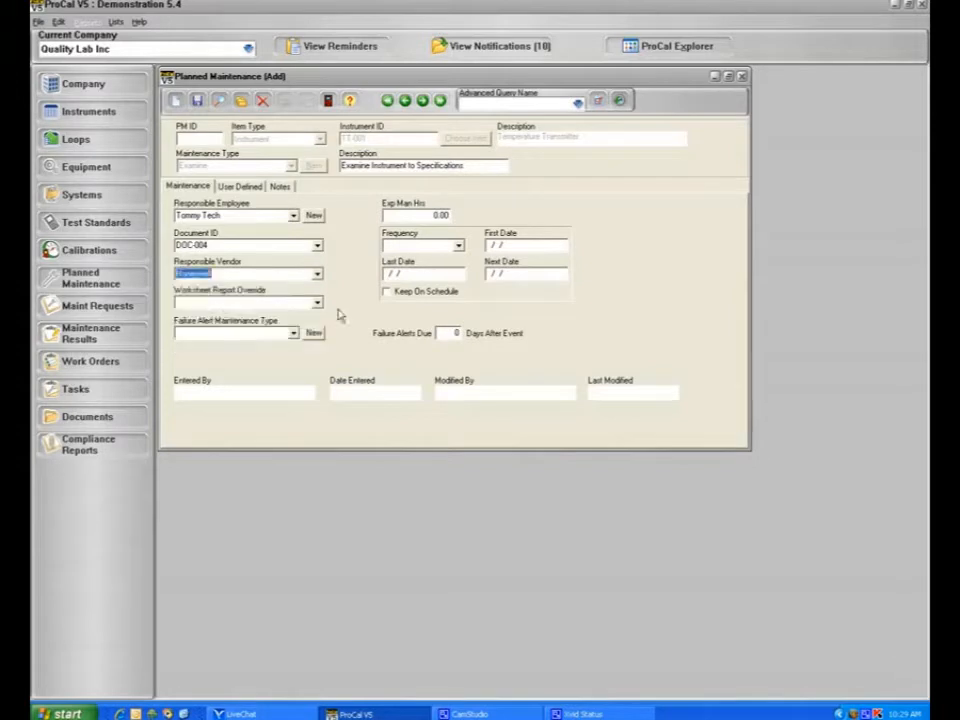
- Set the expected man-hours to 0.5 and the maintenance frequency to Semi-Annual
{"action": "left_click", "coordinate": [446, 216]}
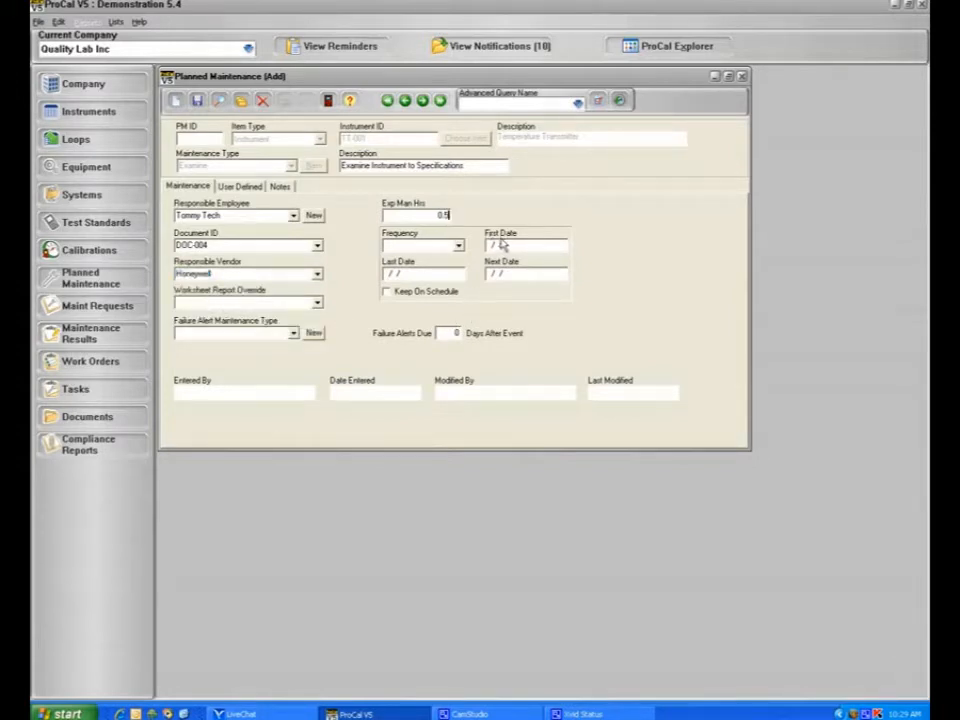
{"action": "type", "text": "0.5"}
{"action": "left_click", "coordinate": [460, 246]}
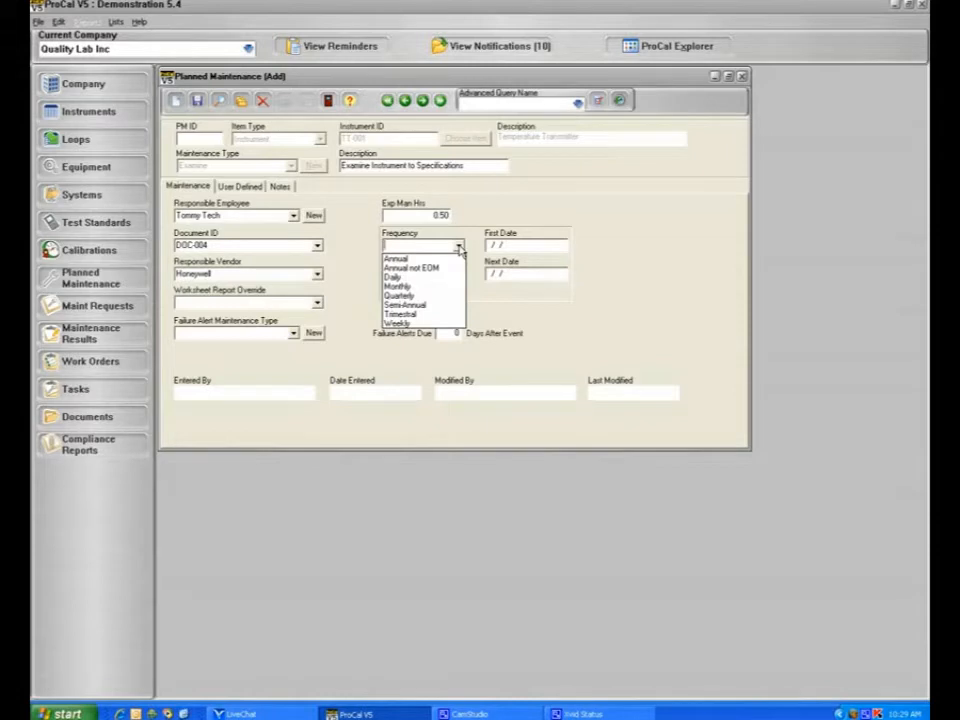
{"action": "left_click", "coordinate": [428, 305]}
{"action": "key", "text": "Tab"}
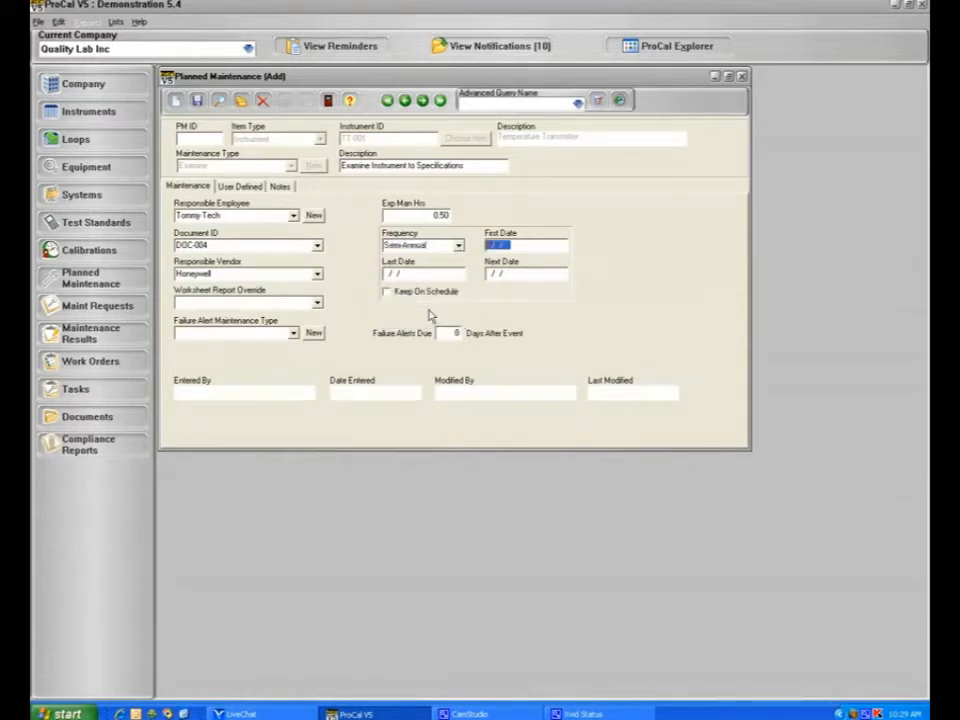
- Set both the first date and the last date to 6/22/2009 and have the next date calculated
{"action": "key", "text": "t"}
{"action": "left_click", "coordinate": [490, 274]}
{"action": "key", "text": "shift+Tab"}
{"action": "key", "text": "ctrl+c"}
{"action": "left_click", "coordinate": [448, 274]}
{"action": "key", "text": "ctrl+v"}
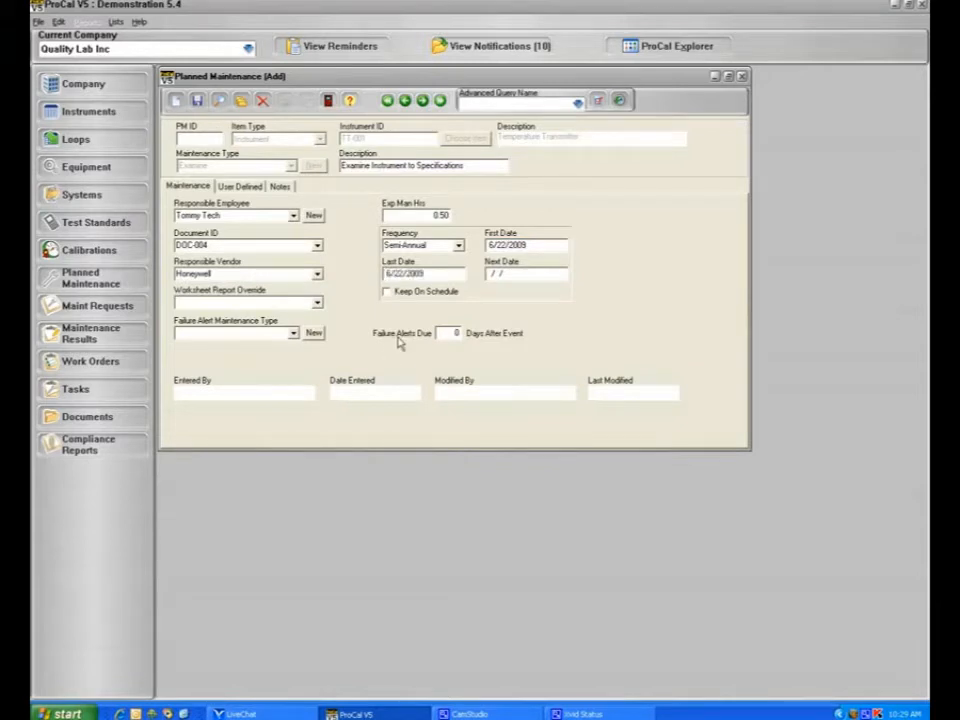
{"action": "key", "text": "Tab"}
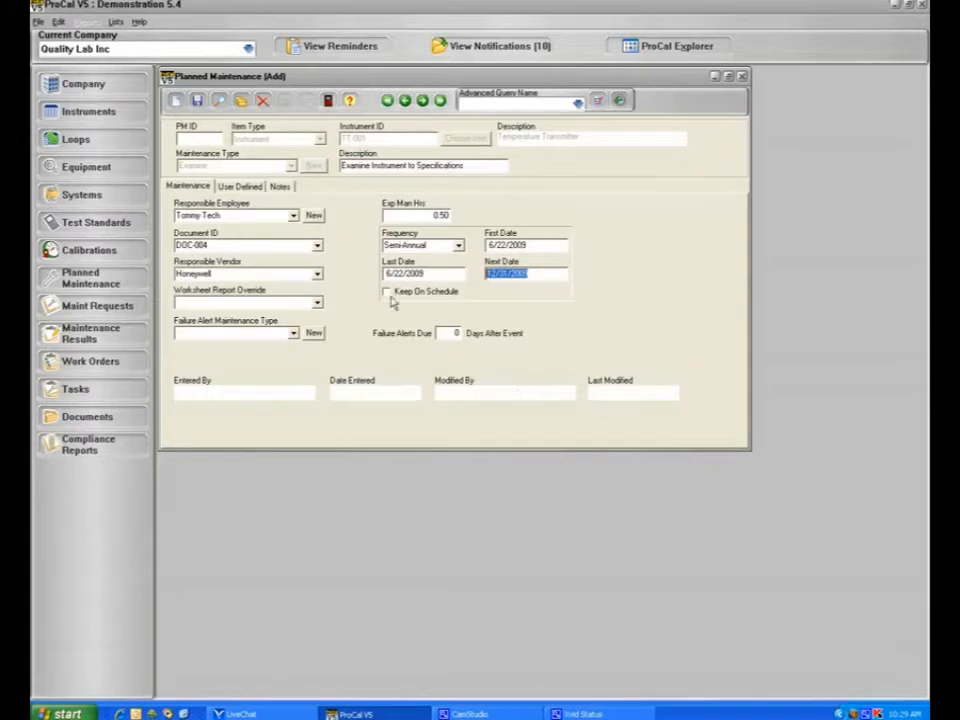
- Review the user-defined fields and notes of the planned maintenance record, save the record and close it
{"action": "left_click", "coordinate": [261, 189]}
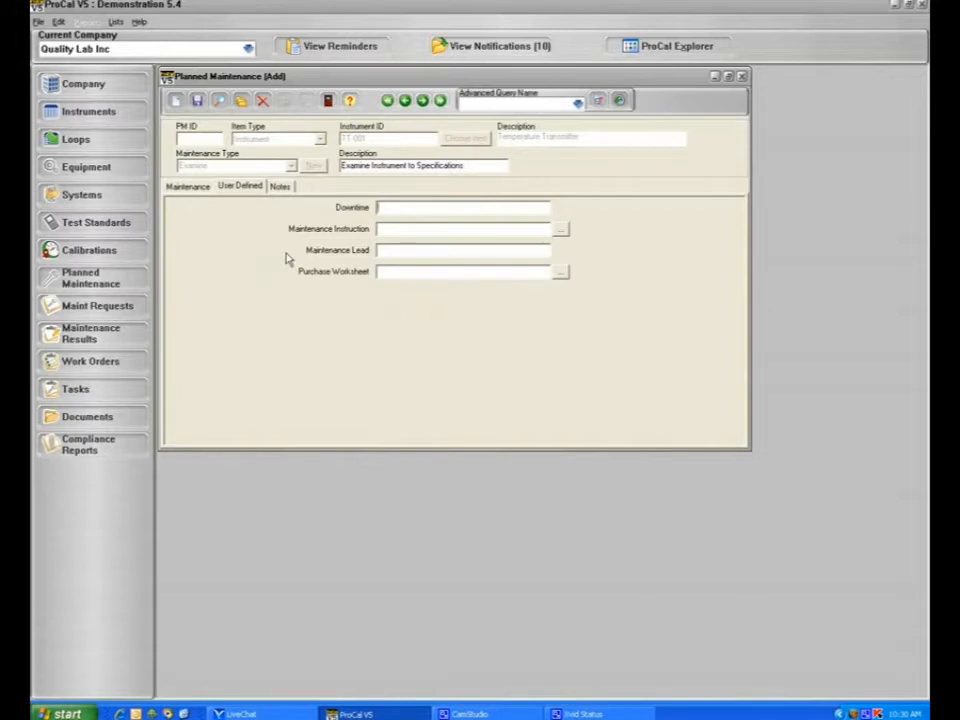
{"action": "left_click", "coordinate": [281, 189]}
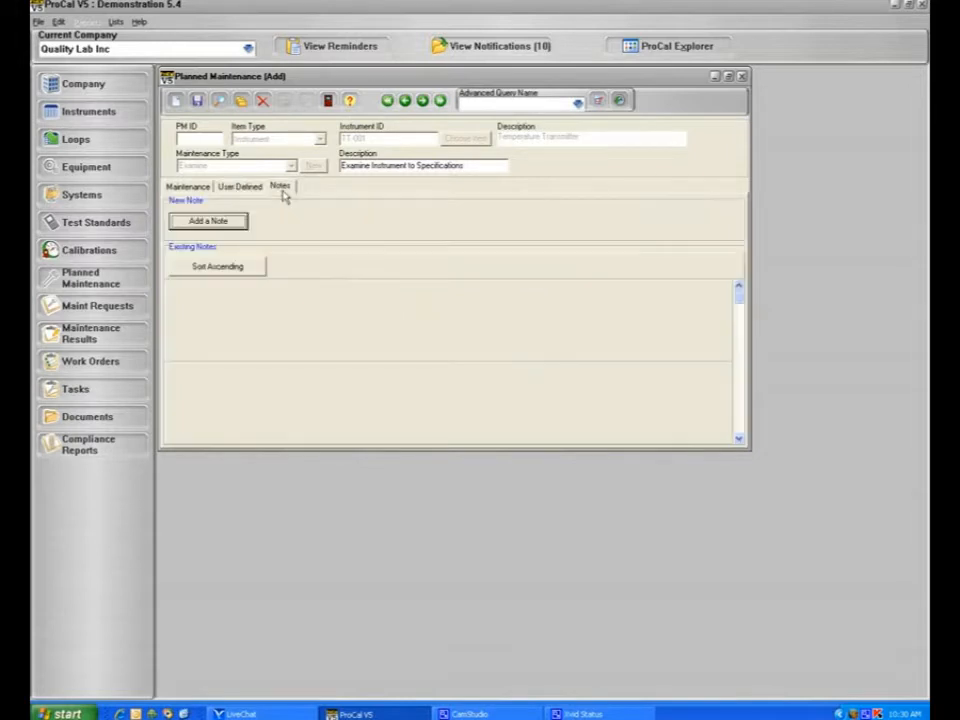
{"action": "left_click", "coordinate": [186, 187]}
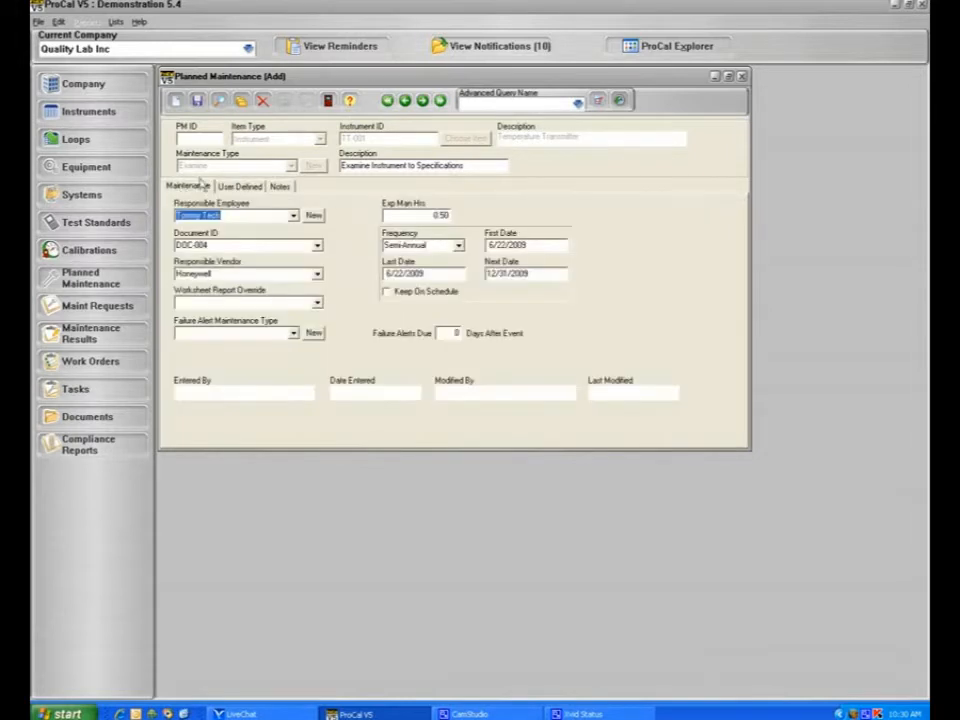
{"action": "left_click", "coordinate": [197, 100]}
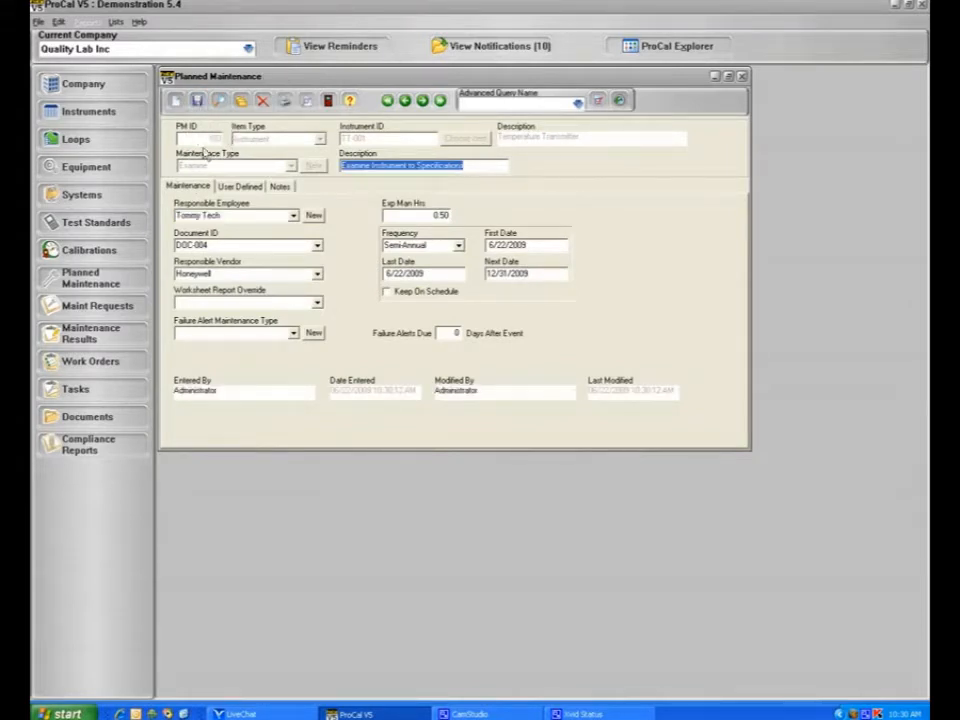
{"action": "left_click", "coordinate": [328, 101]}
- Check the Examine entry among the planned maintenance assigned to instrument TT-001 and close the instrument record
{"action": "left_click", "coordinate": [114, 112]}
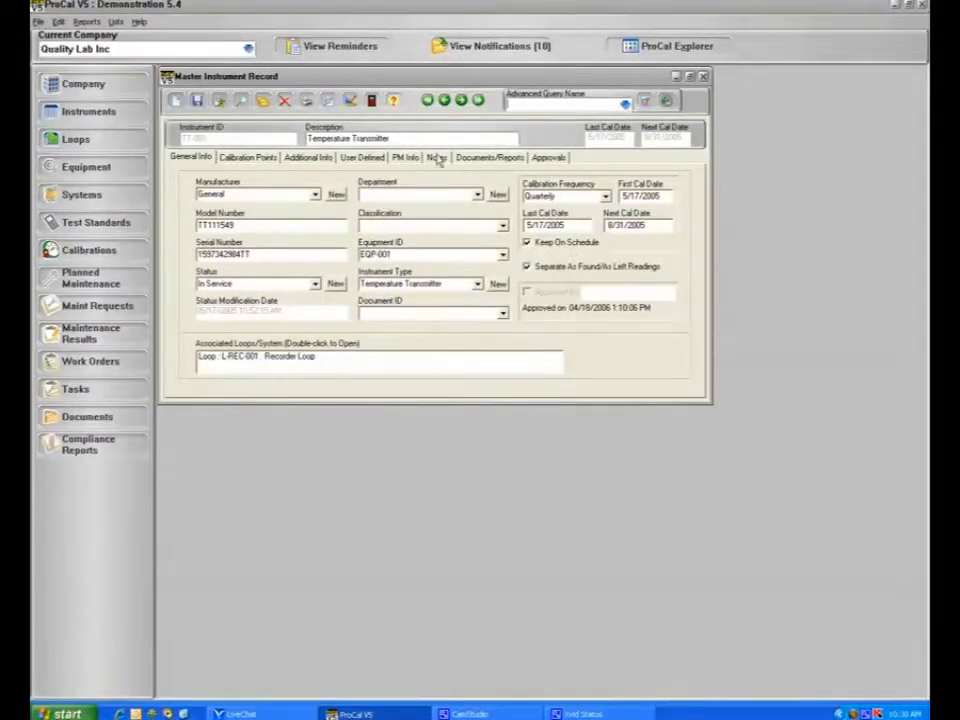
{"action": "left_click", "coordinate": [405, 157]}
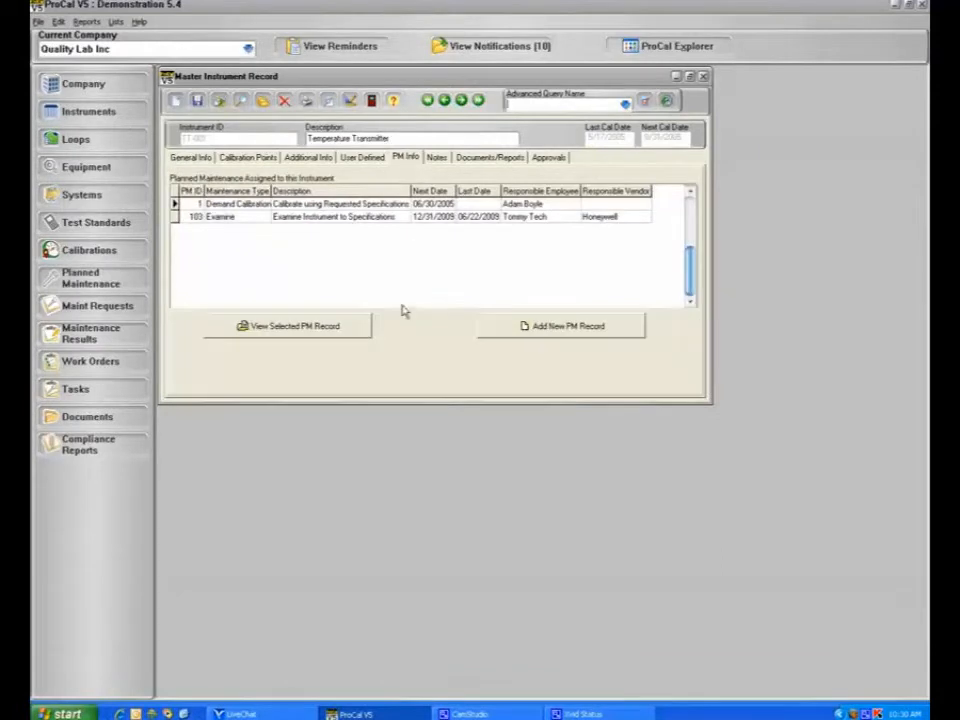
{"action": "left_click", "coordinate": [296, 217]}
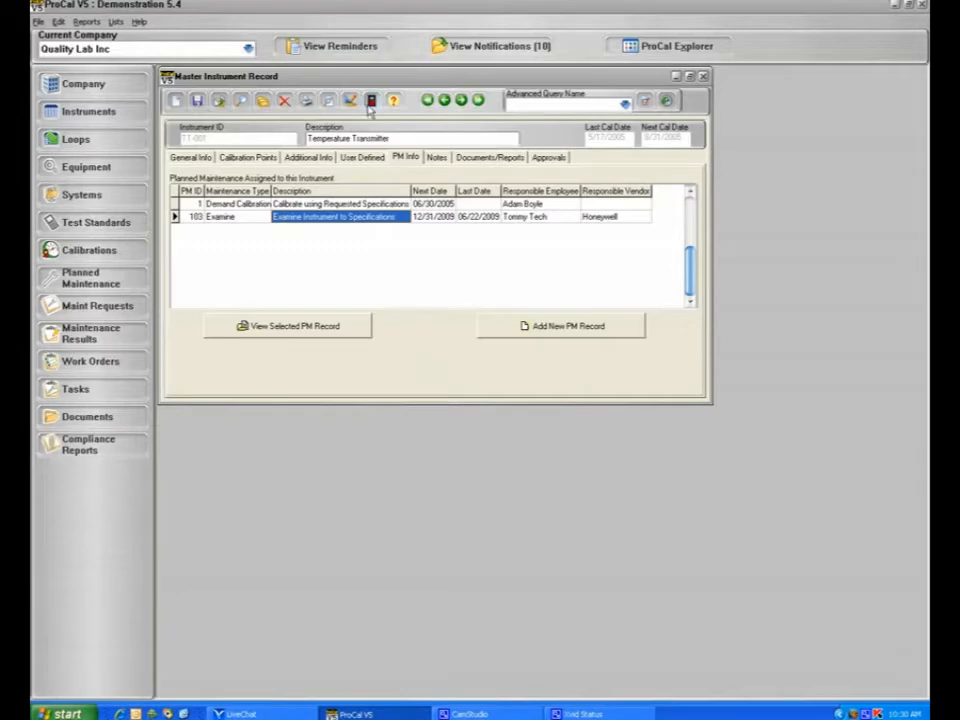
{"action": "left_click", "coordinate": [371, 100]}
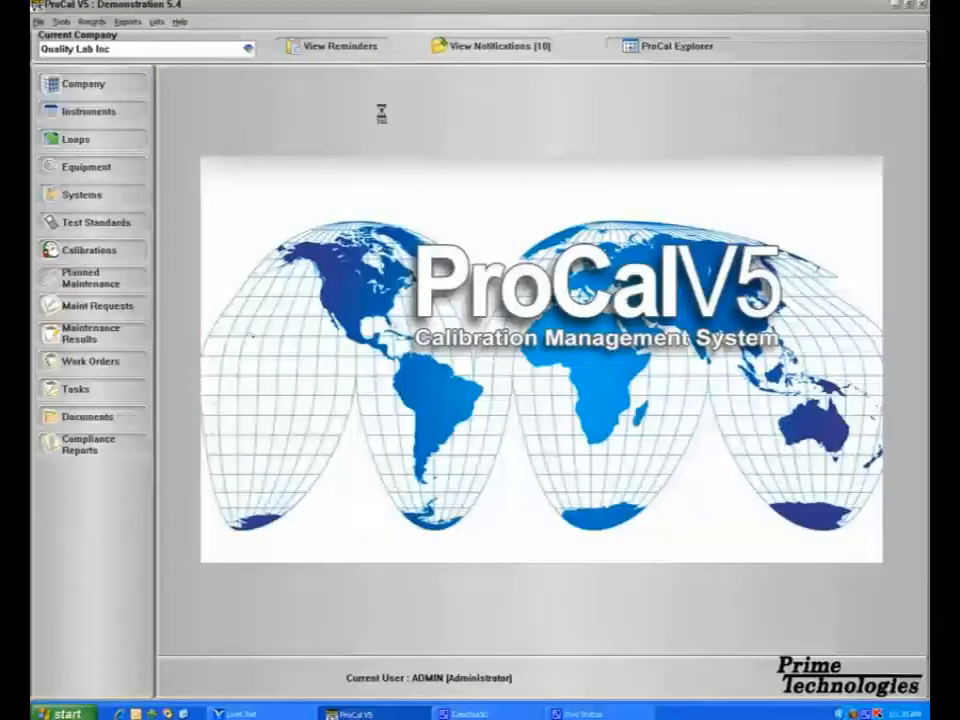
- Look over the blank maintenance request form and close it
{"action": "left_click", "coordinate": [130, 308]}
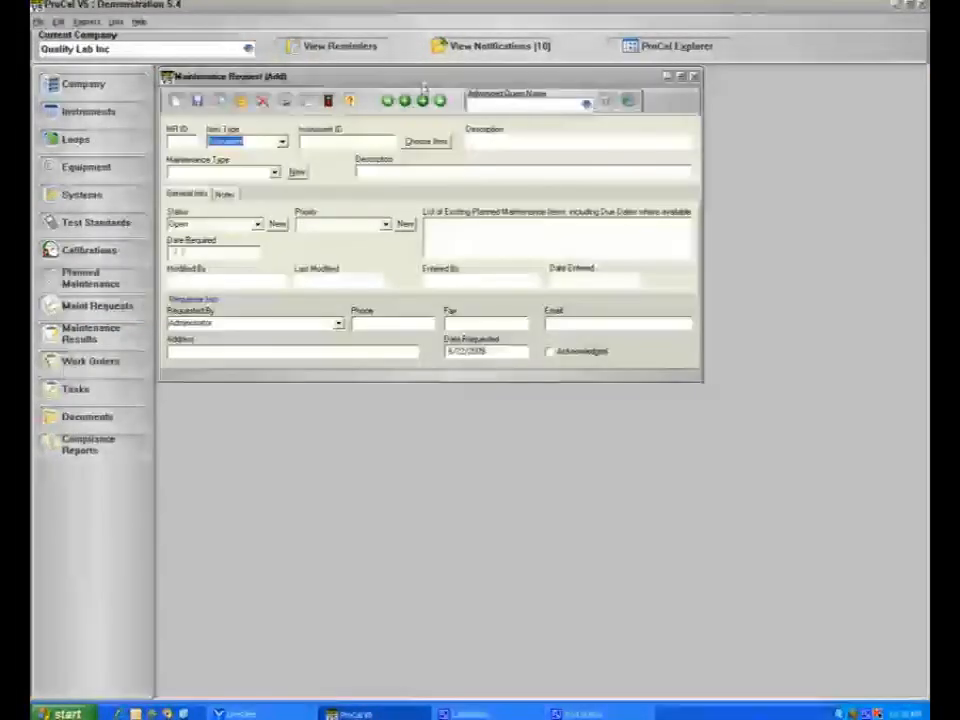
{"action": "left_click_drag", "start_coordinate": [429, 85], "coordinate": [438, 99]}
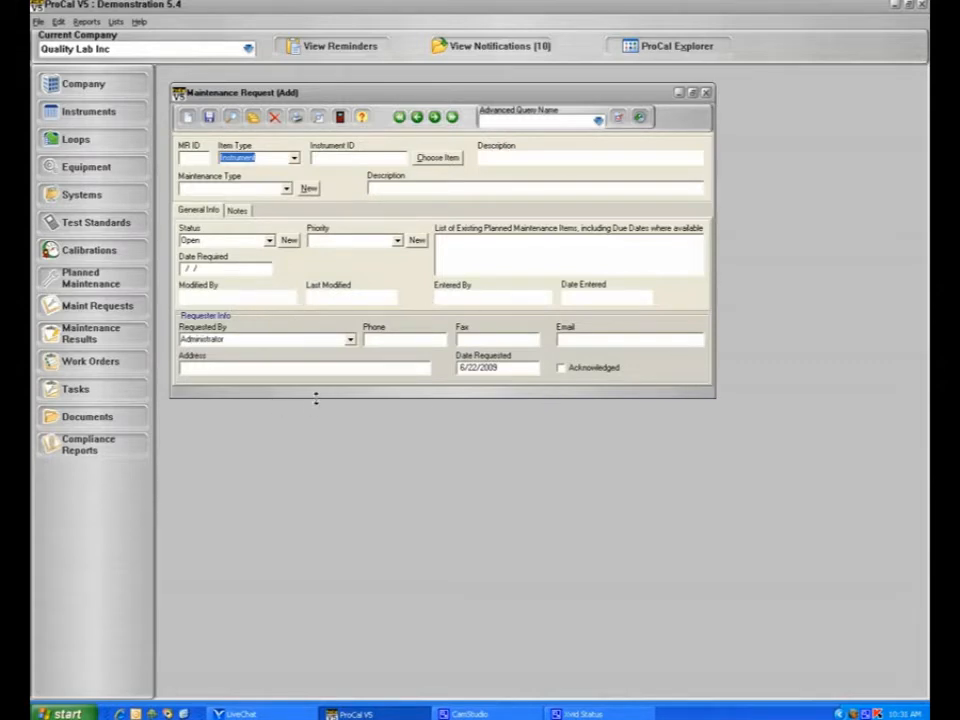
{"action": "left_click", "coordinate": [341, 118]}
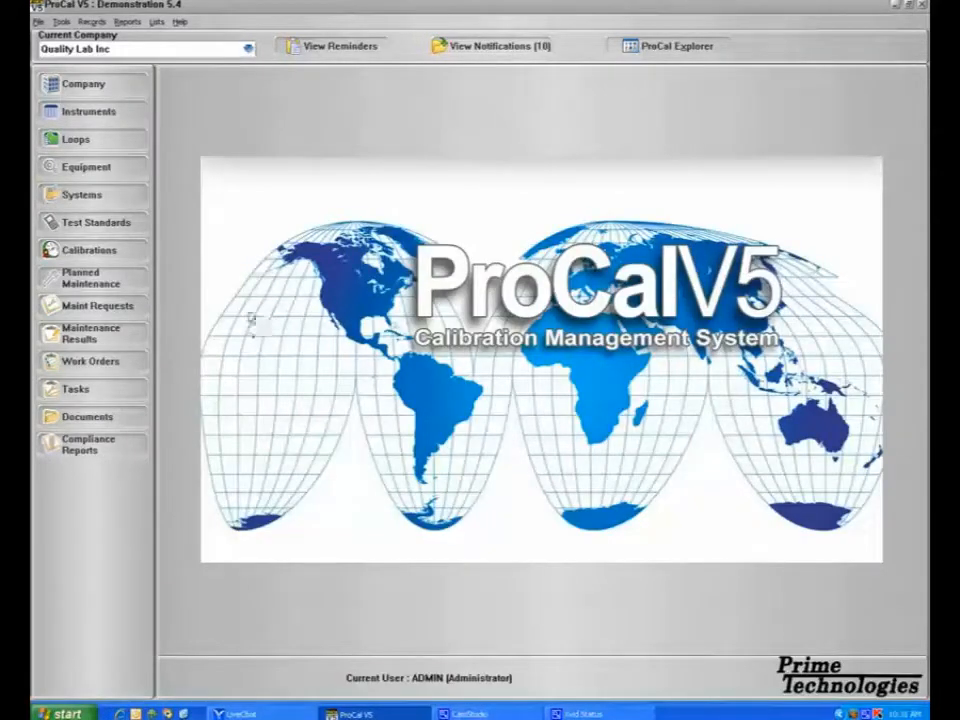
- Start a new maintenance result with result type Planned Maintenance and item type Instrument
{"action": "left_click", "coordinate": [137, 339]}
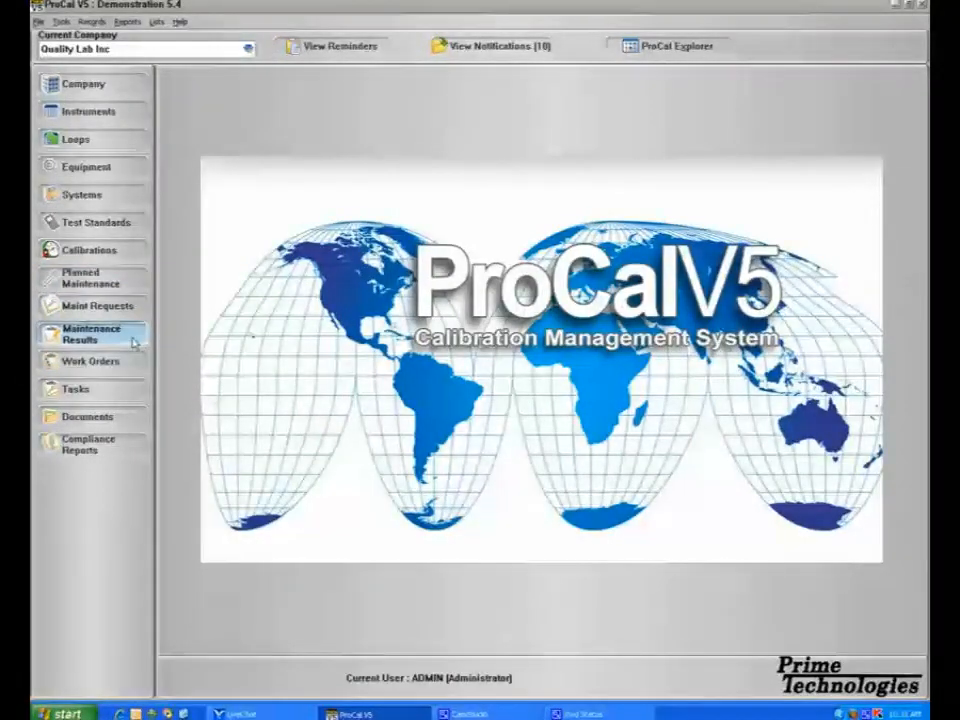
{"action": "left_click_drag", "start_coordinate": [639, 279], "coordinate": [681, 266]}
{"action": "left_click", "coordinate": [181, 101]}
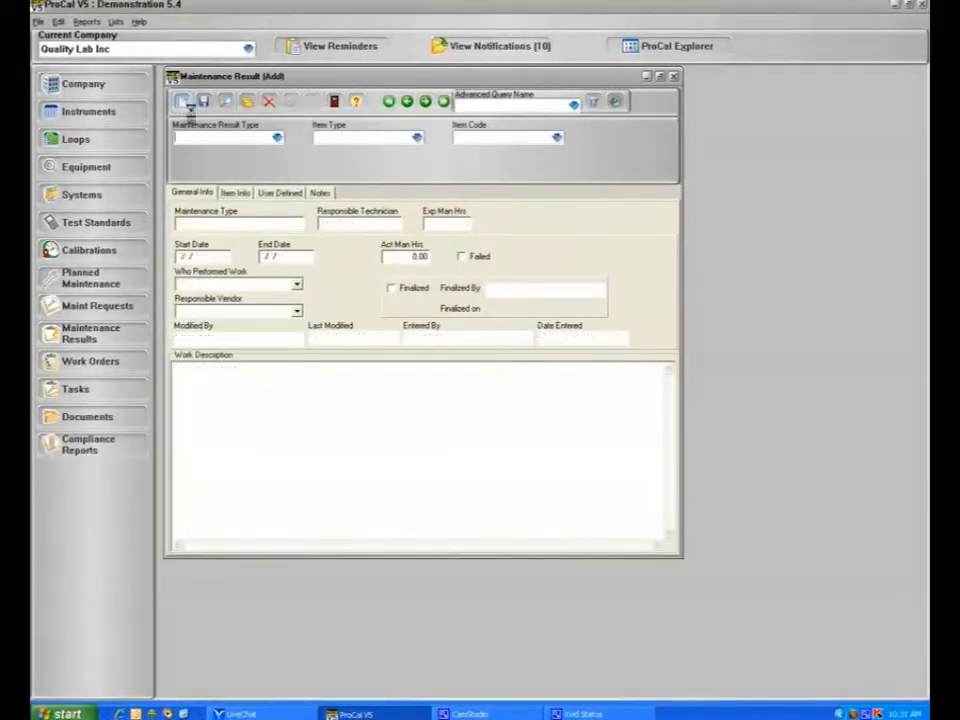
{"action": "left_click", "coordinate": [278, 137]}
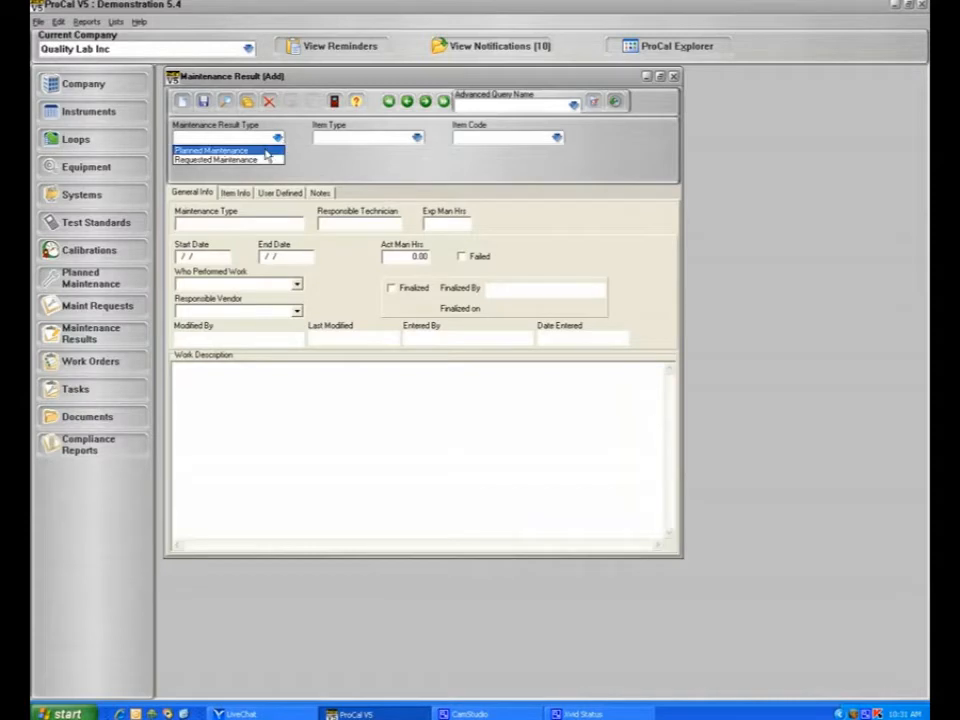
{"action": "left_click", "coordinate": [250, 150]}
{"action": "left_click", "coordinate": [417, 139]}
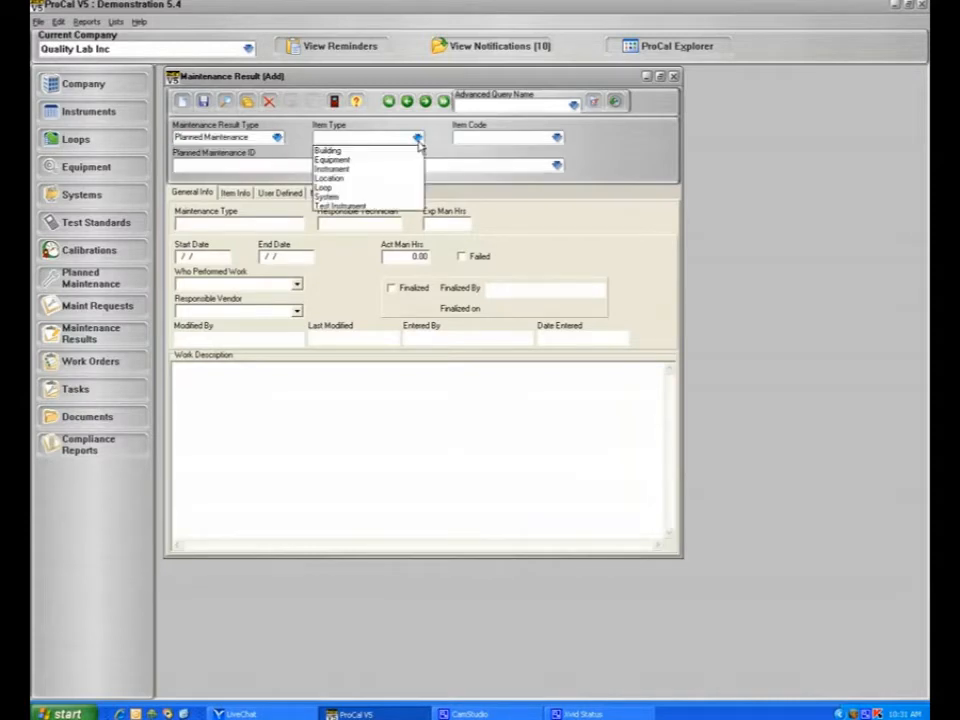
{"action": "left_click", "coordinate": [370, 169]}
- Select item code TT-001 and its Examine Instrument to Specifications planned maintenance, ID 103, for the result
{"action": "left_click", "coordinate": [557, 137]}
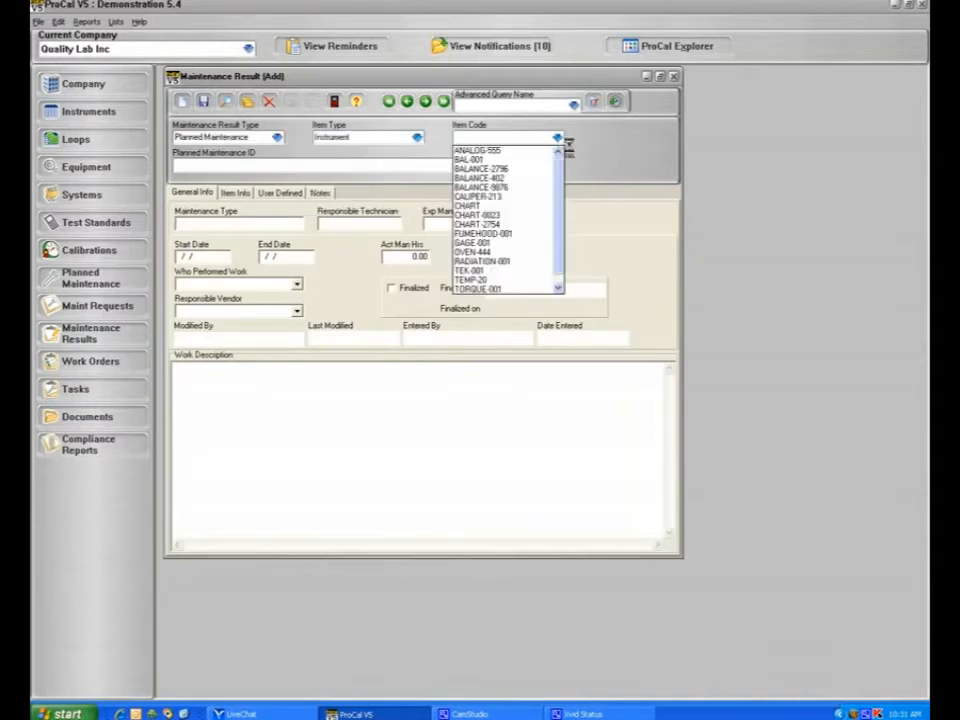
{"action": "left_click_drag", "start_coordinate": [560, 178], "coordinate": [560, 198]}
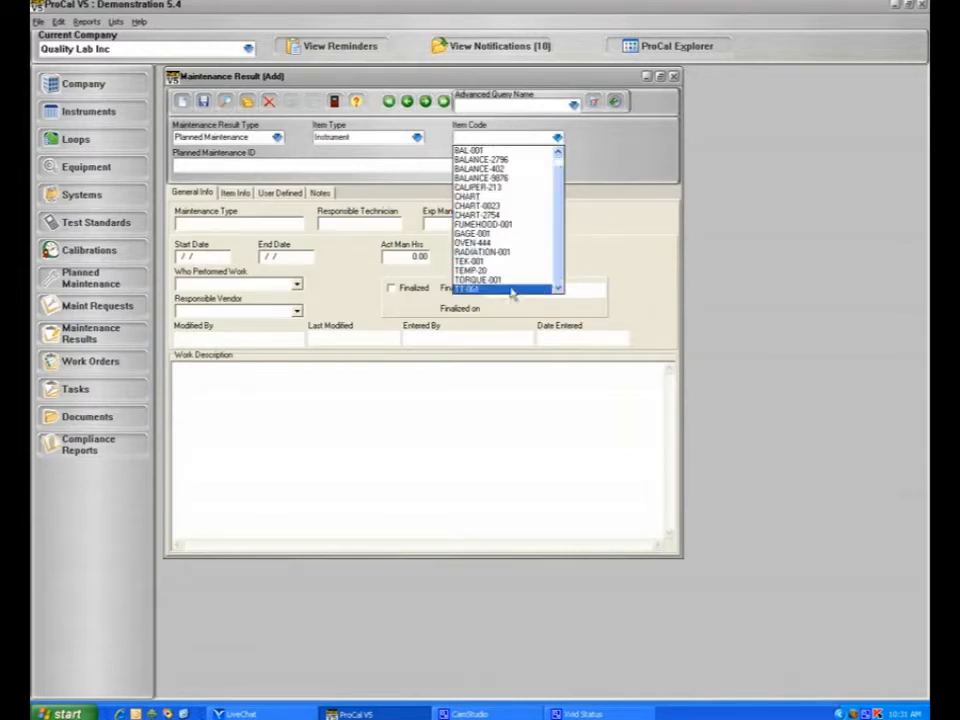
{"action": "left_click", "coordinate": [475, 290]}
{"action": "left_click", "coordinate": [557, 166]}
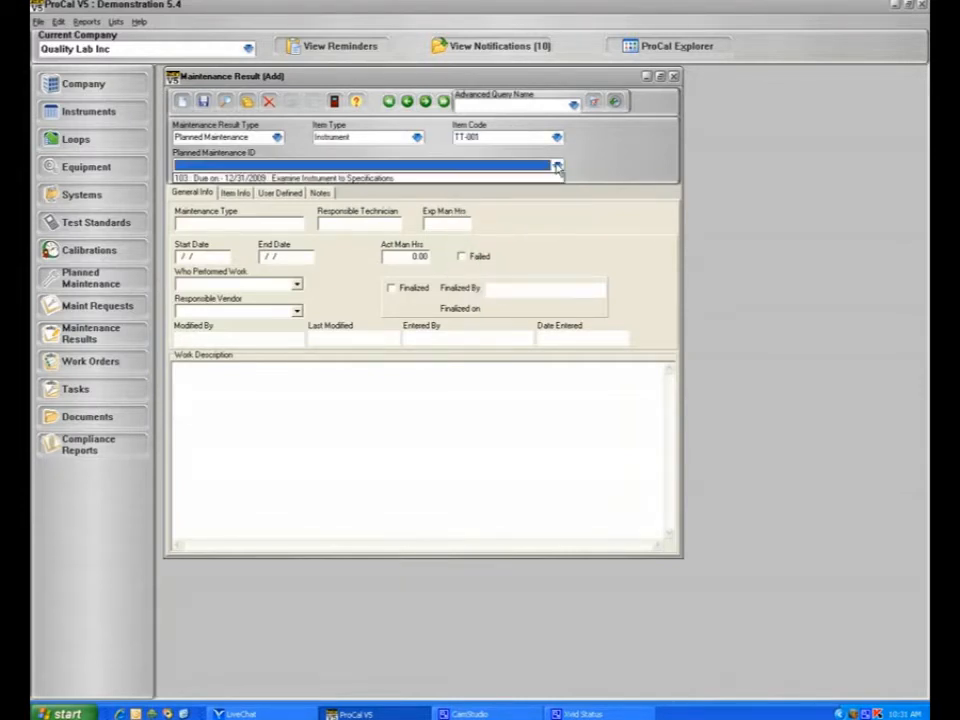
{"action": "left_click", "coordinate": [377, 179]}
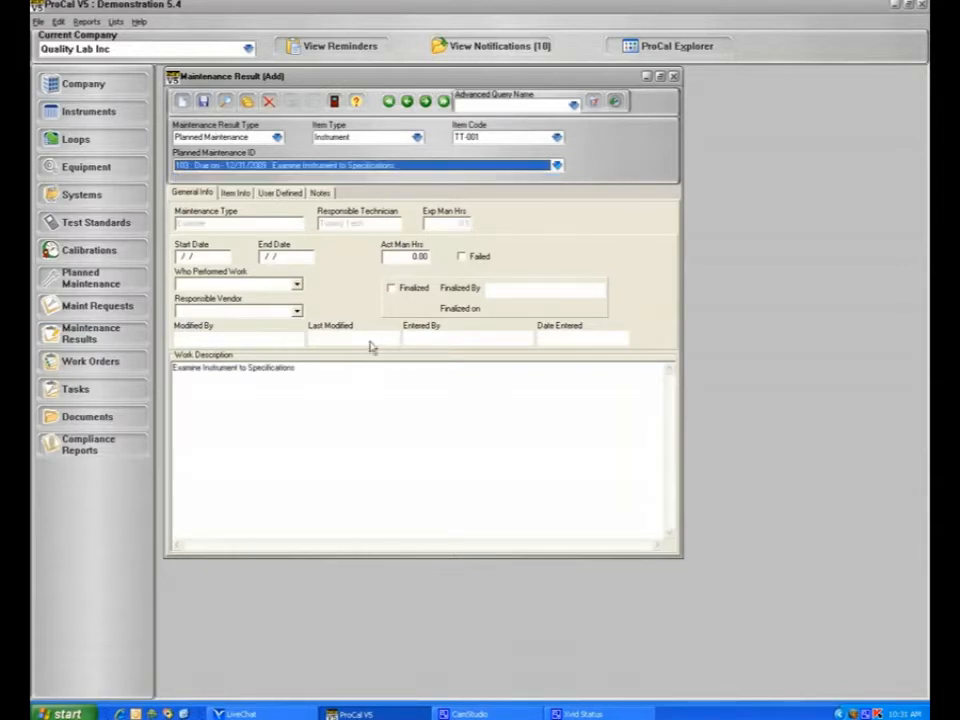
- Set the result's start and end dates to 6/22/2009 and its actual man-hours to 0.25
{"action": "left_click_drag", "start_coordinate": [296, 368], "coordinate": [174, 368]}
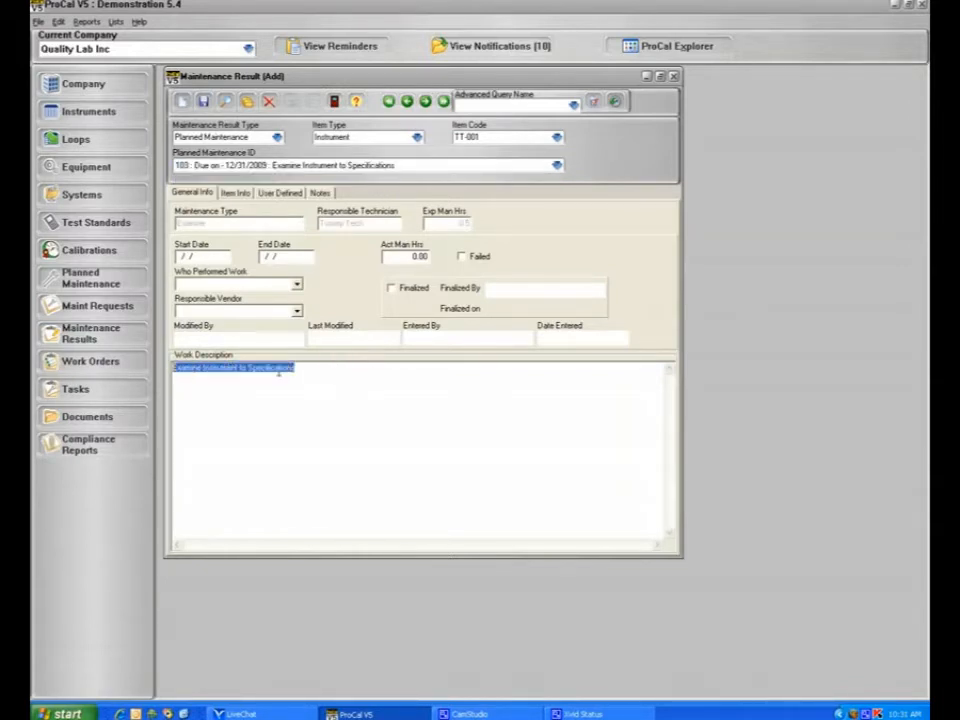
{"action": "left_click", "coordinate": [180, 256]}
{"action": "key", "text": "t"}
{"action": "key", "text": "Tab"}
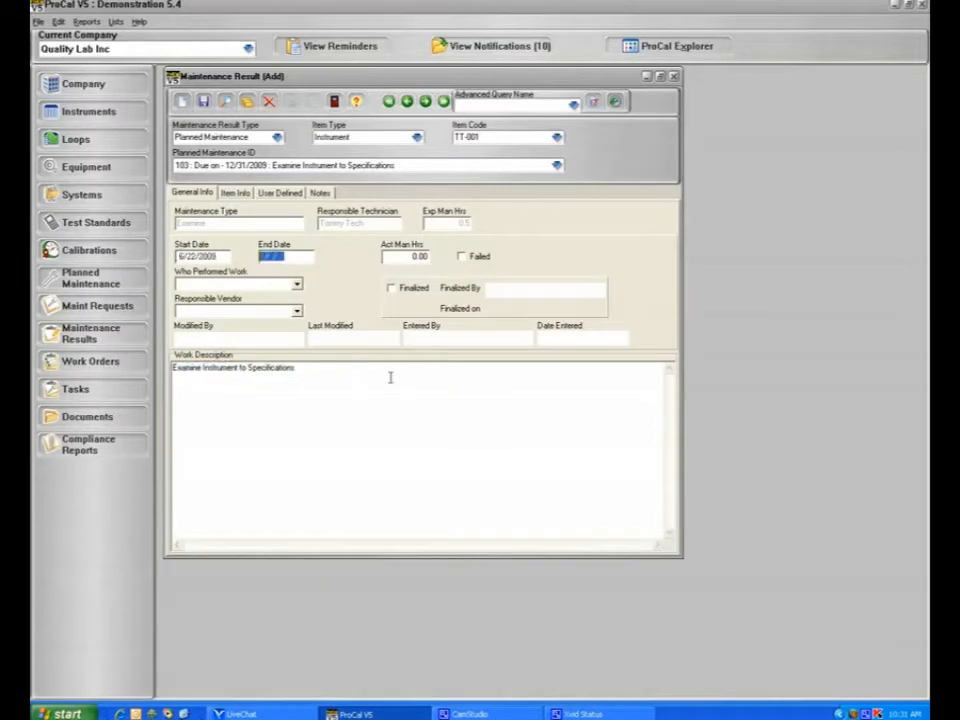
{"action": "key", "text": "t"}
{"action": "key", "text": "Tab"}
{"action": "key", "text": "Tab"}
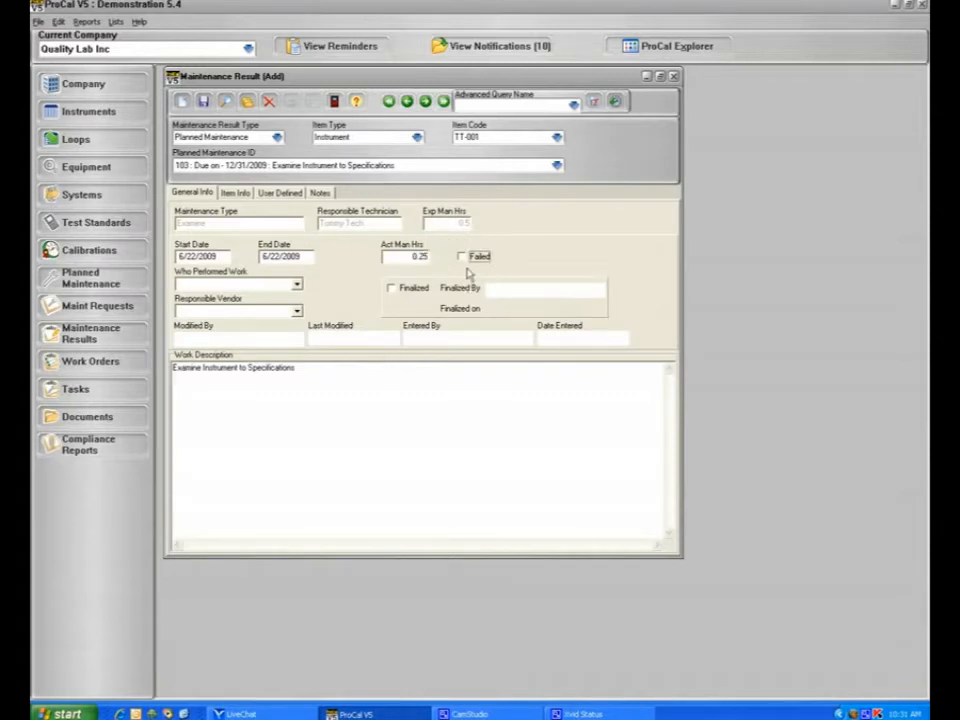
- Choose the responsible technician as the person who performed the work and check the available vendors without picking one
{"action": "left_click", "coordinate": [296, 285]}
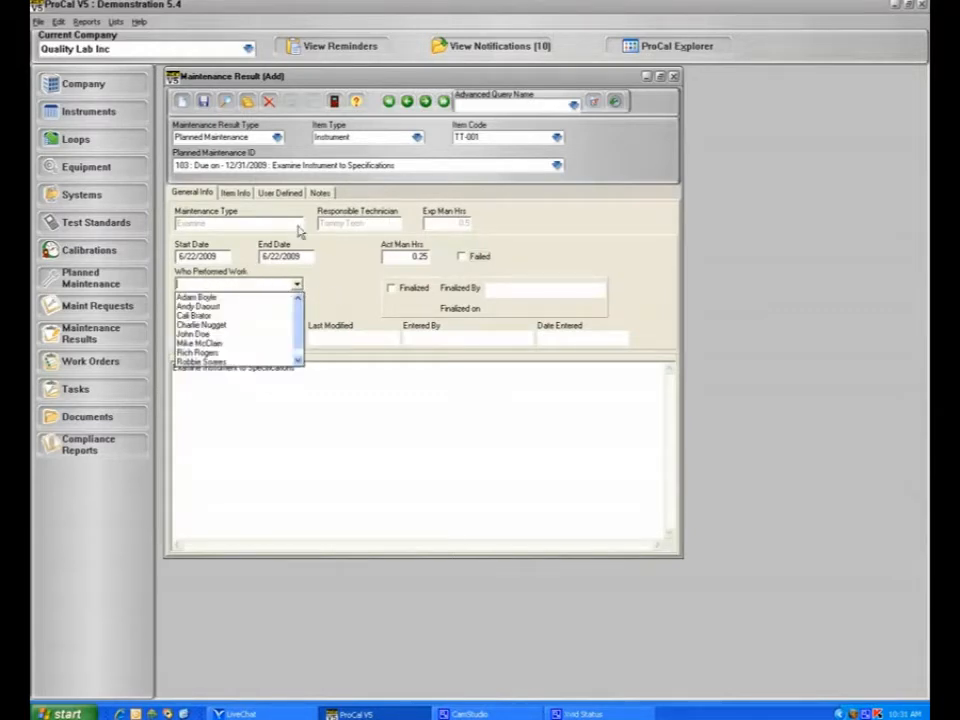
{"action": "scroll", "coordinate": [296, 343], "scroll_direction": "down", "scroll_amount": 1}
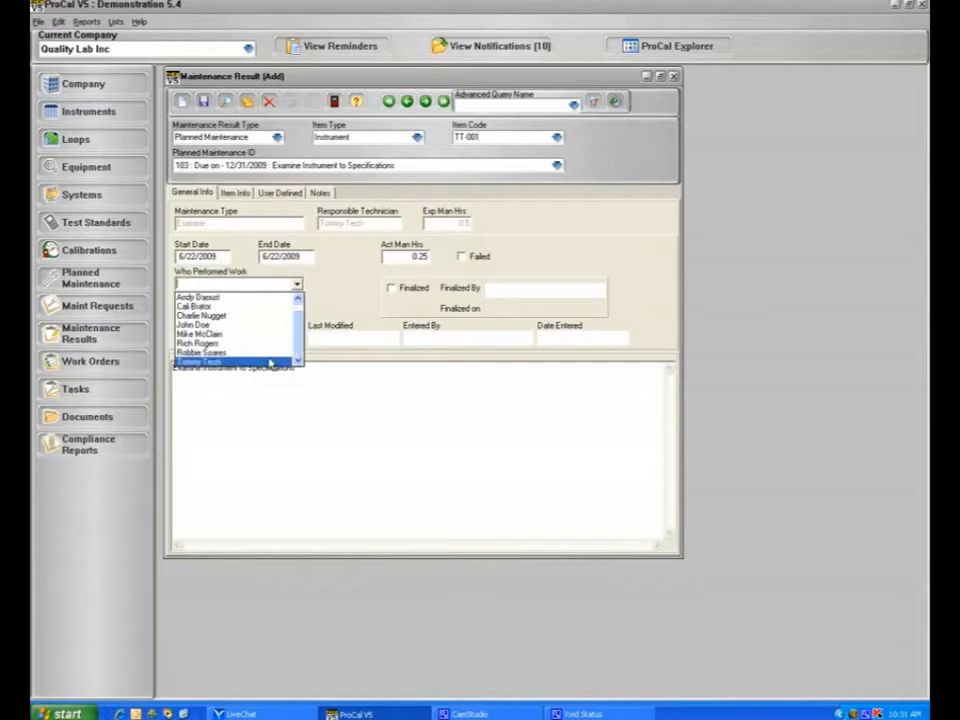
{"action": "left_click", "coordinate": [274, 362]}
{"action": "left_click", "coordinate": [297, 312]}
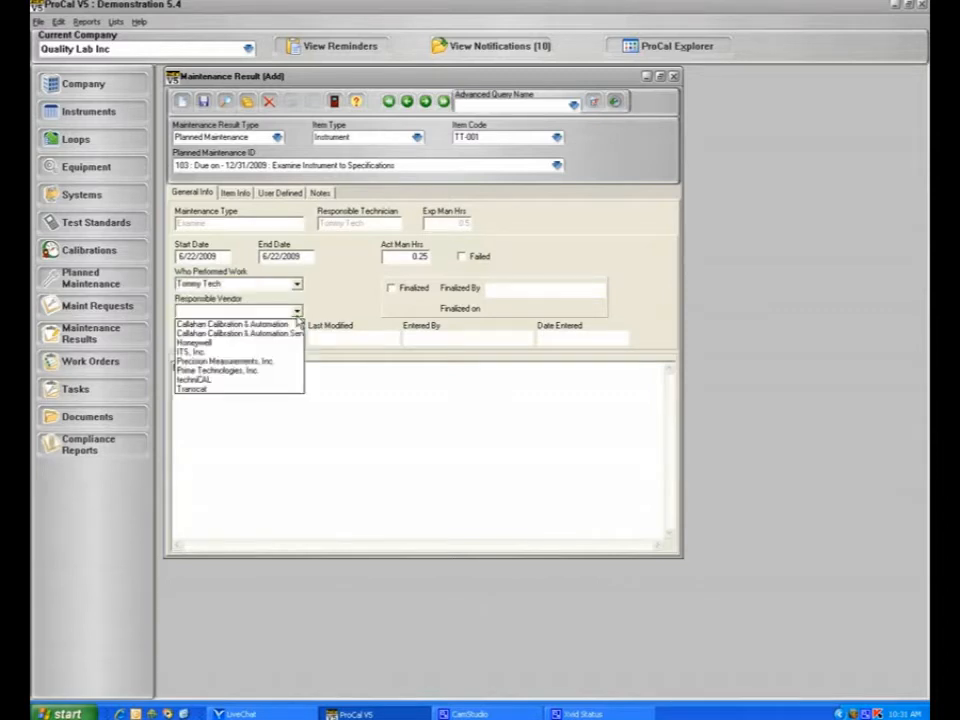
{"action": "left_click", "coordinate": [297, 311]}
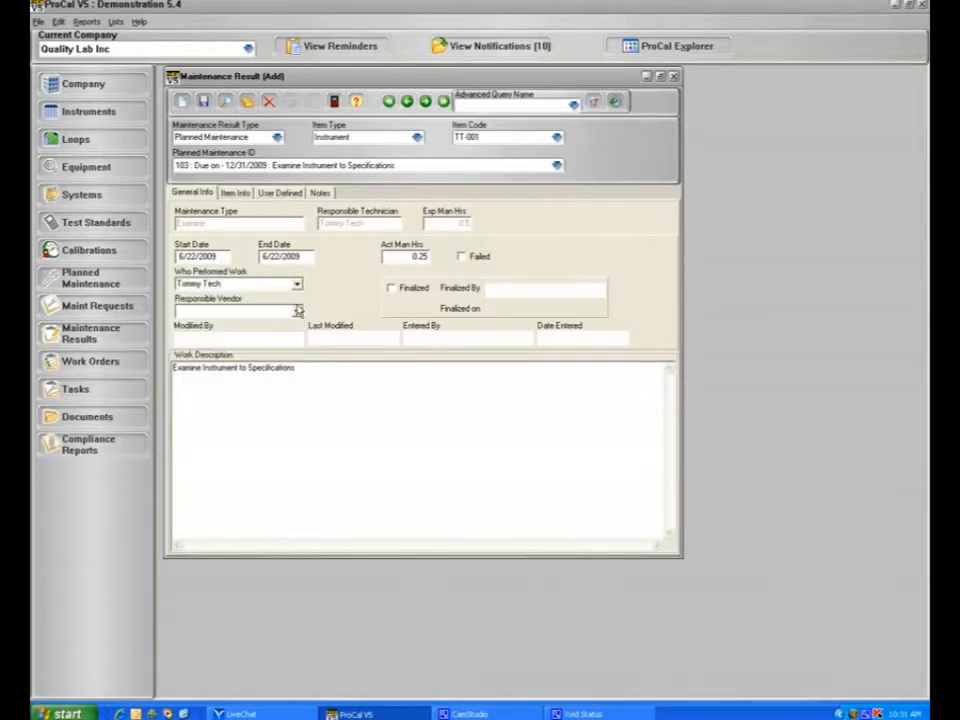
- Review the item information, user-defined fields and notes of the maintenance result, and save and close it
{"action": "left_click", "coordinate": [236, 193]}
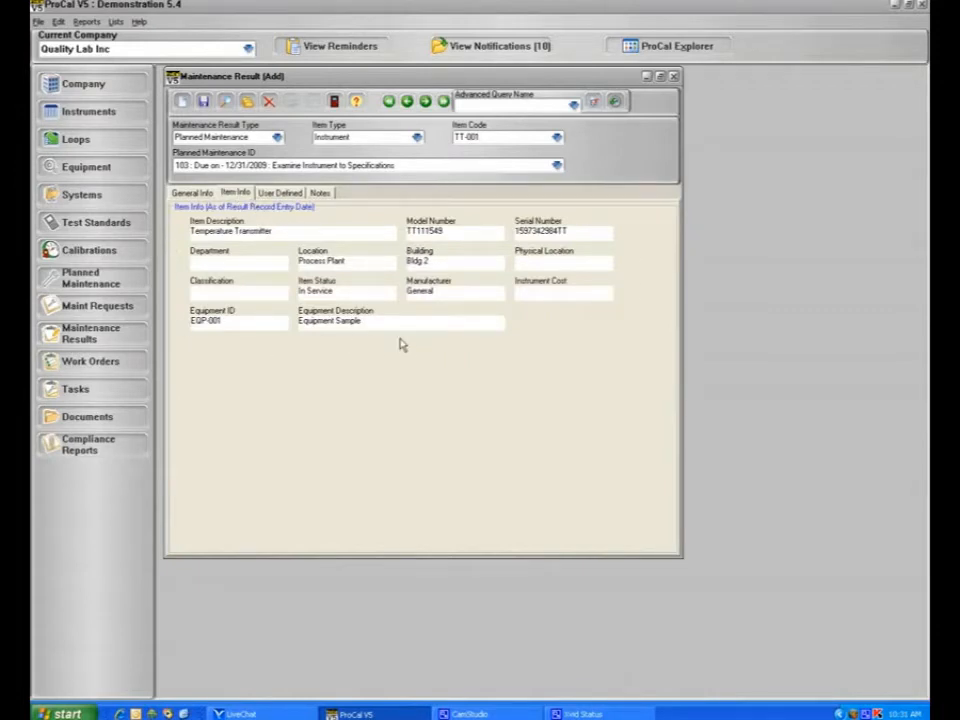
{"action": "left_click", "coordinate": [283, 193]}
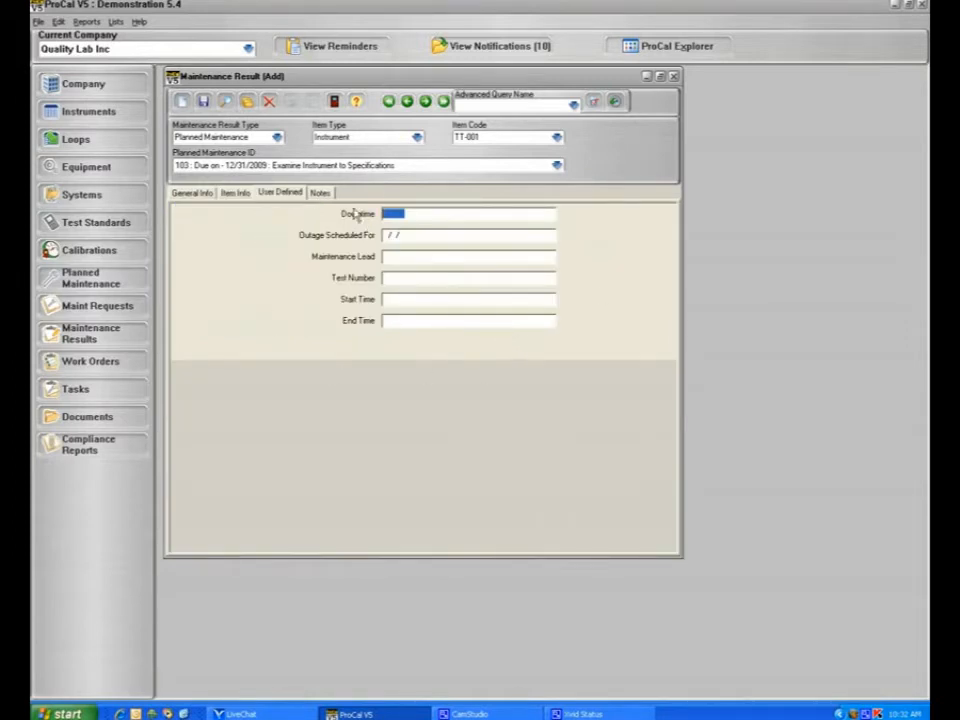
{"action": "left_click", "coordinate": [317, 193]}
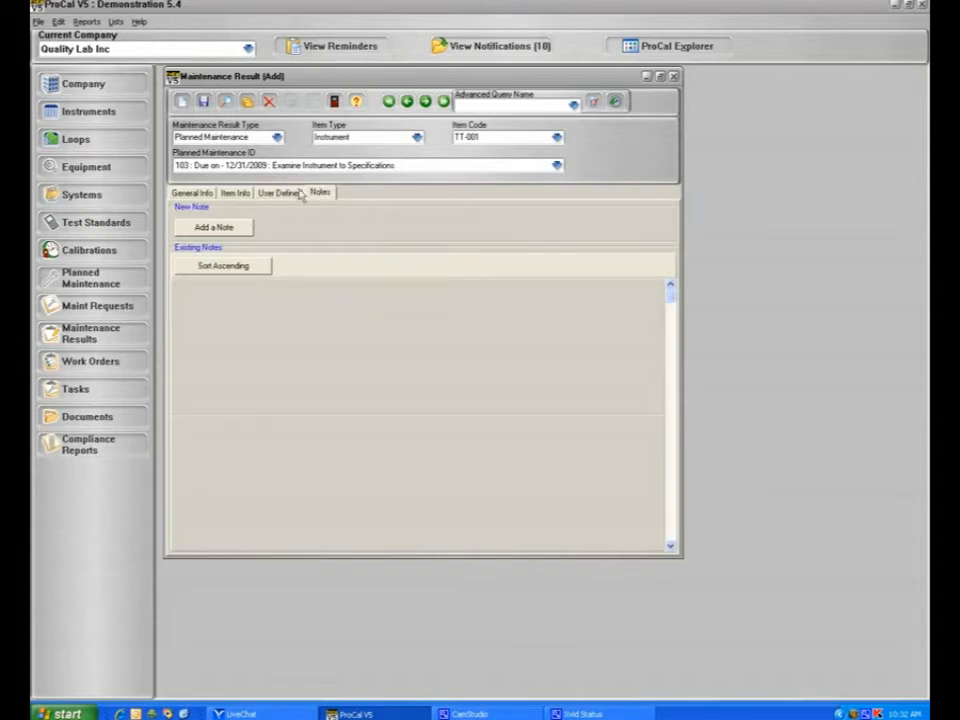
{"action": "left_click", "coordinate": [195, 193]}
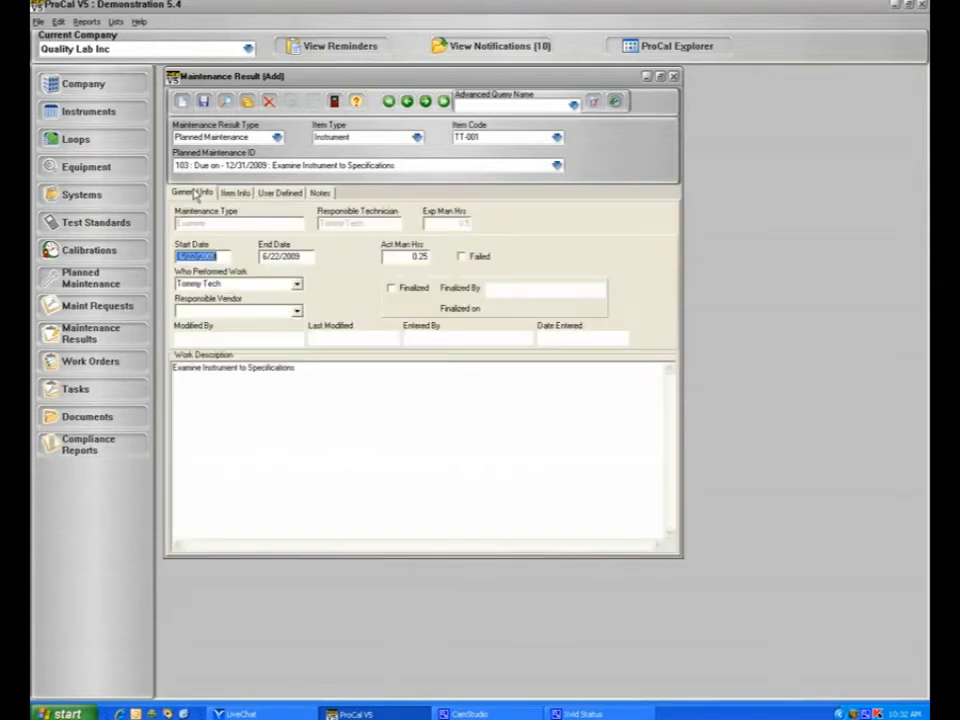
{"action": "left_click", "coordinate": [204, 102]}
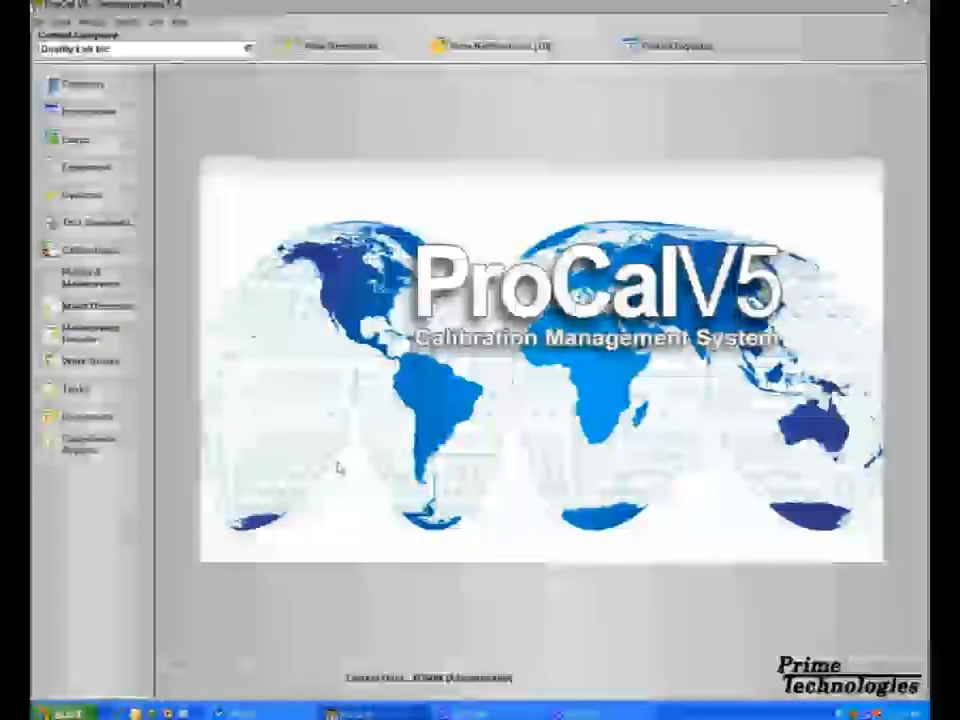
- Open the work orders and enlarge the work order window to fill the workspace
{"action": "left_click", "coordinate": [137, 369]}
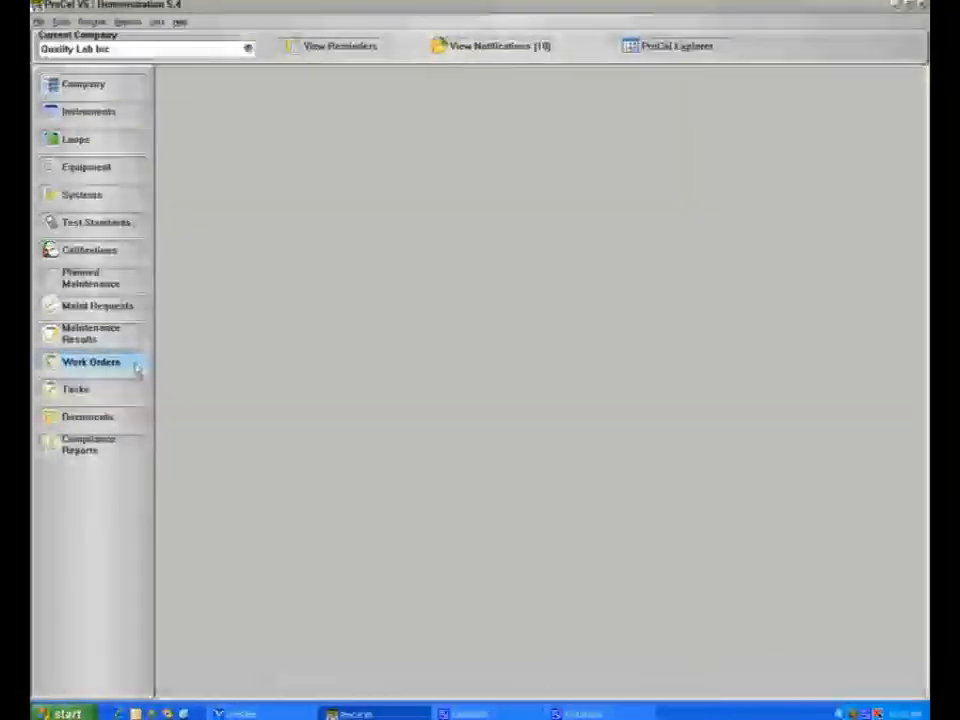
{"action": "left_click_drag", "start_coordinate": [688, 346], "coordinate": [906, 346]}
{"action": "left_click_drag", "start_coordinate": [646, 590], "coordinate": [645, 688]}
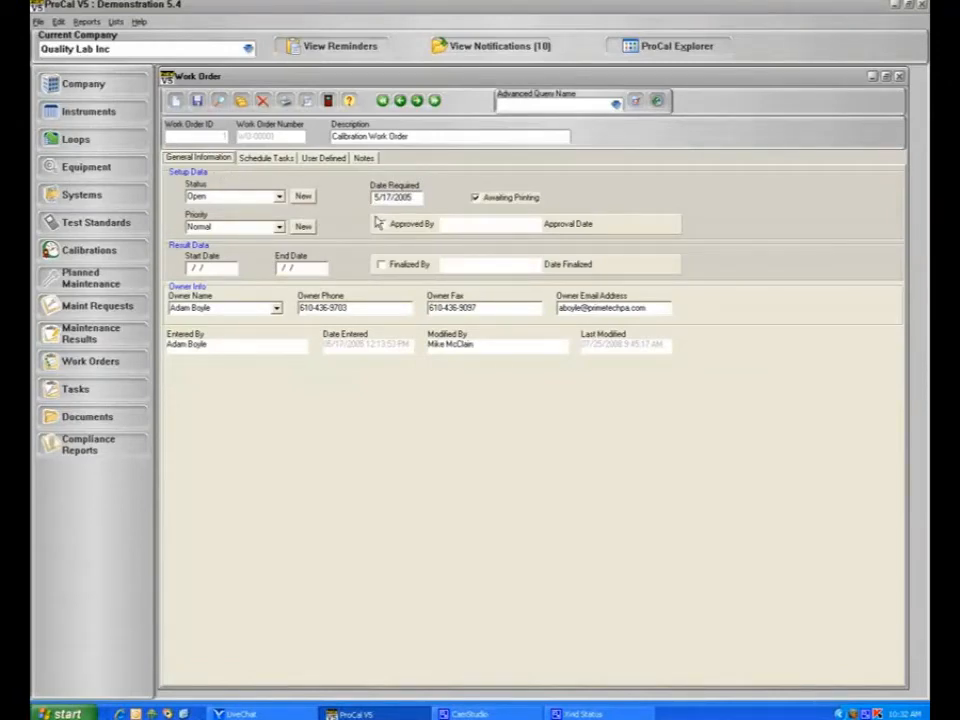
- In the work order's task scheduling, list only unassigned planned maintenance due through 6/22/2009, excluding requested maintenance and calibrations
{"action": "left_click", "coordinate": [267, 158]}
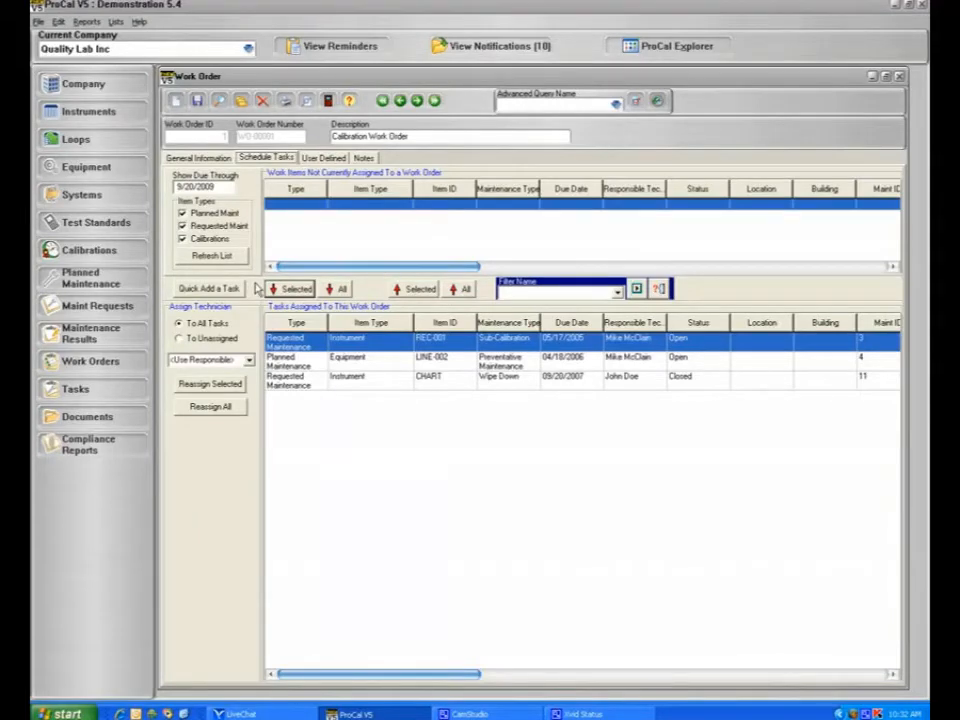
{"action": "left_click", "coordinate": [188, 242]}
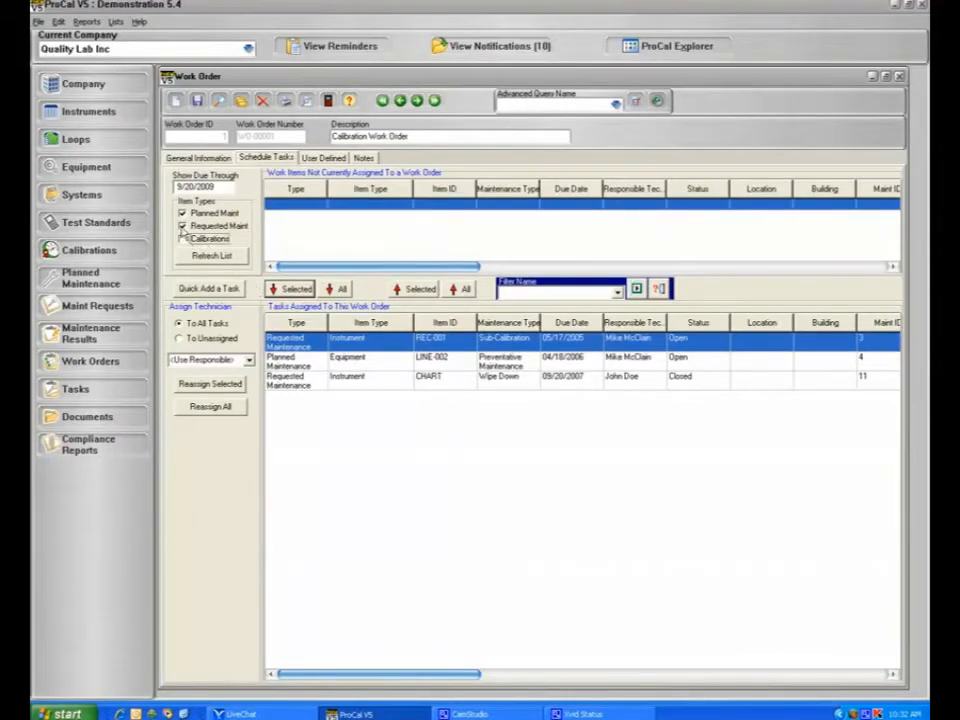
{"action": "left_click", "coordinate": [200, 226]}
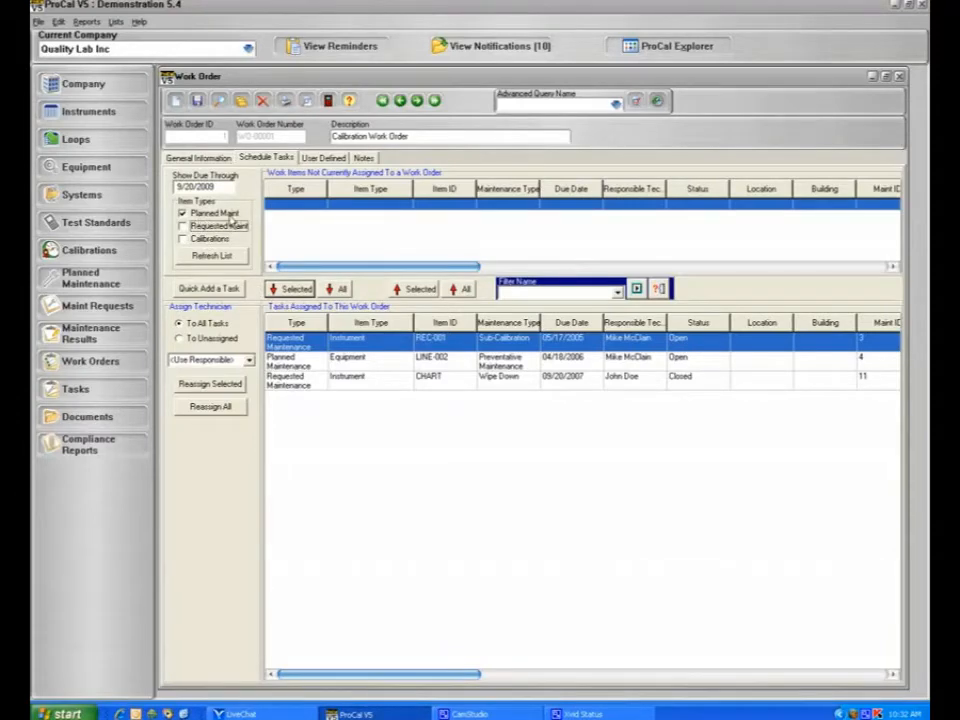
{"action": "left_click", "coordinate": [212, 186]}
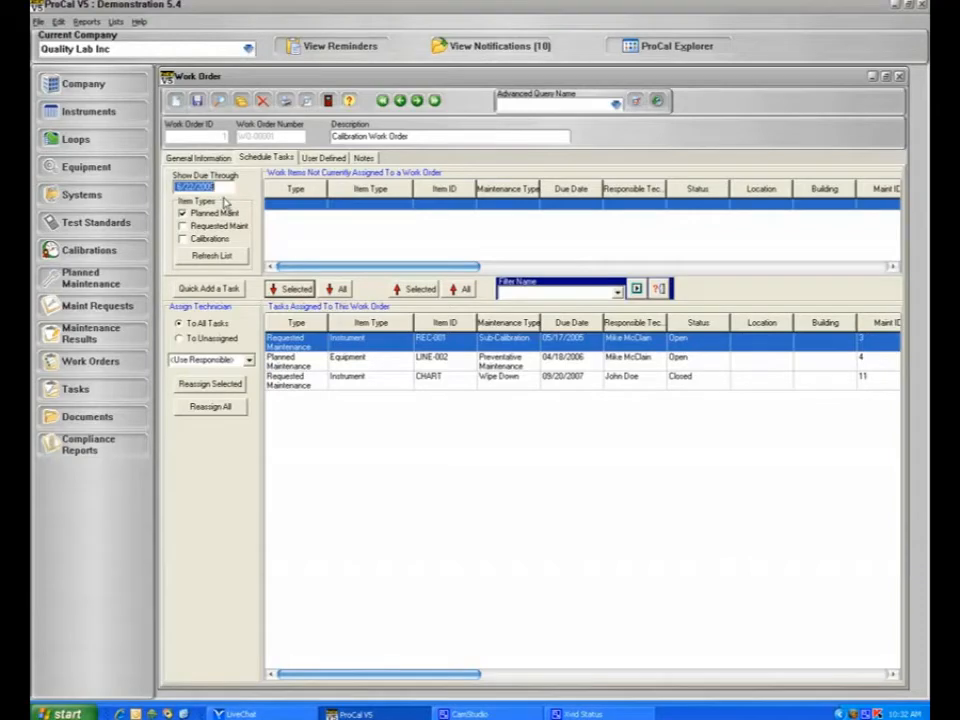
{"action": "left_click", "coordinate": [211, 255]}
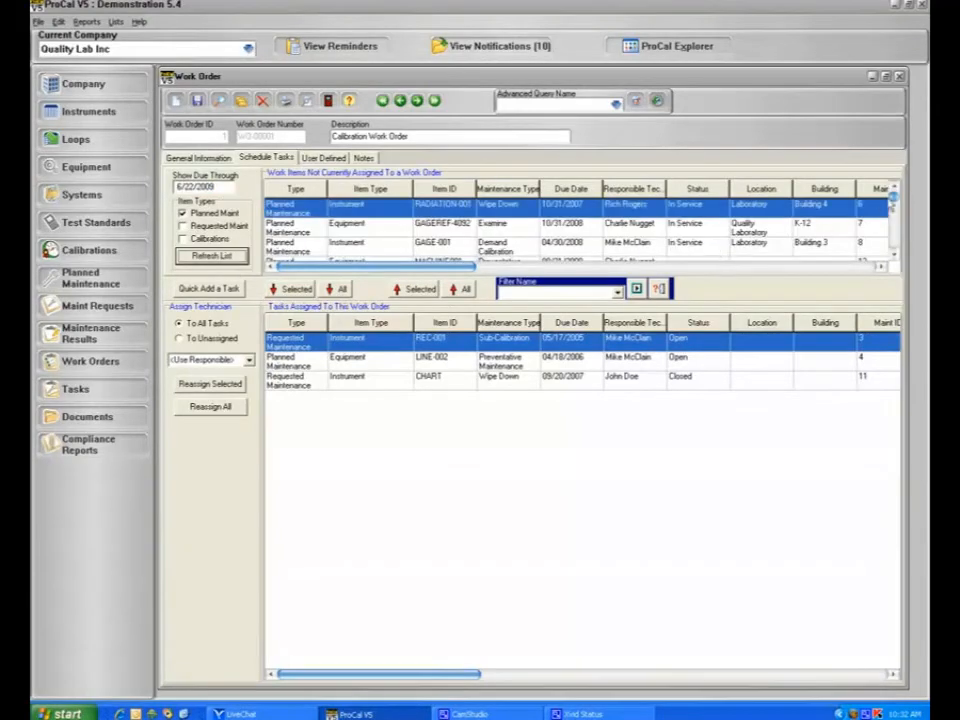
- Assign the planned maintenance for GAGE-001, GAGEREF-4092 and MACHINE001 to the work order one by one, and add all remaining listed items together
{"action": "mouse_move", "coordinate": [894, 200]}
{"action": "left_mouse_down"}
{"action": "mouse_move", "coordinate": [895, 230]}
{"action": "mouse_move", "coordinate": [893, 195]}
{"action": "left_mouse_up"}
{"action": "left_click", "coordinate": [303, 246]}
{"action": "left_click", "coordinate": [295, 289]}
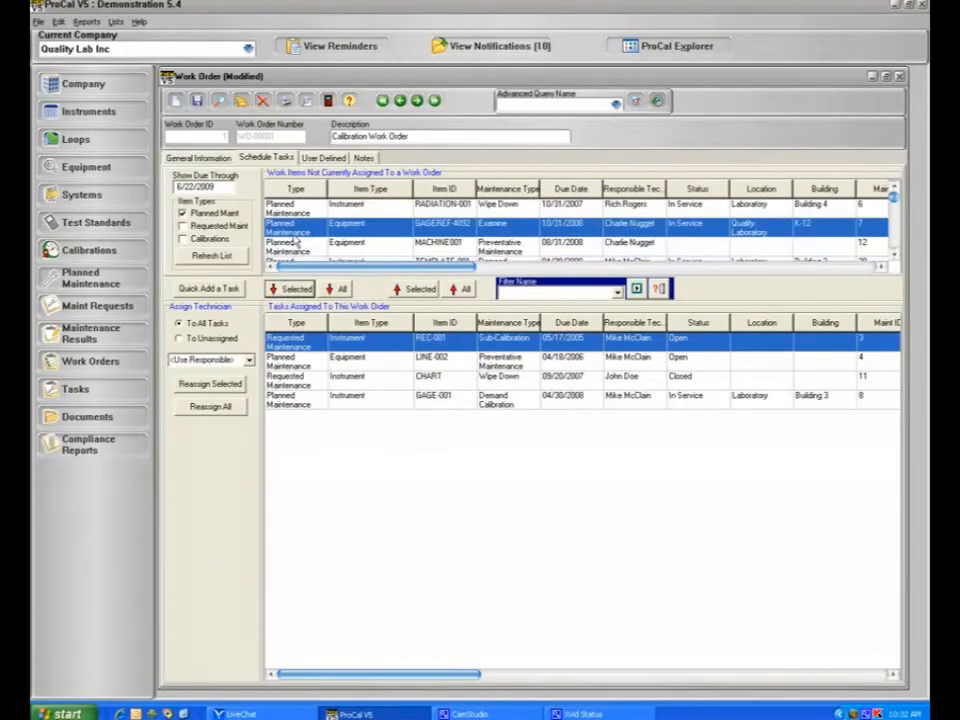
{"action": "left_click", "coordinate": [294, 289]}
{"action": "left_click", "coordinate": [294, 289]}
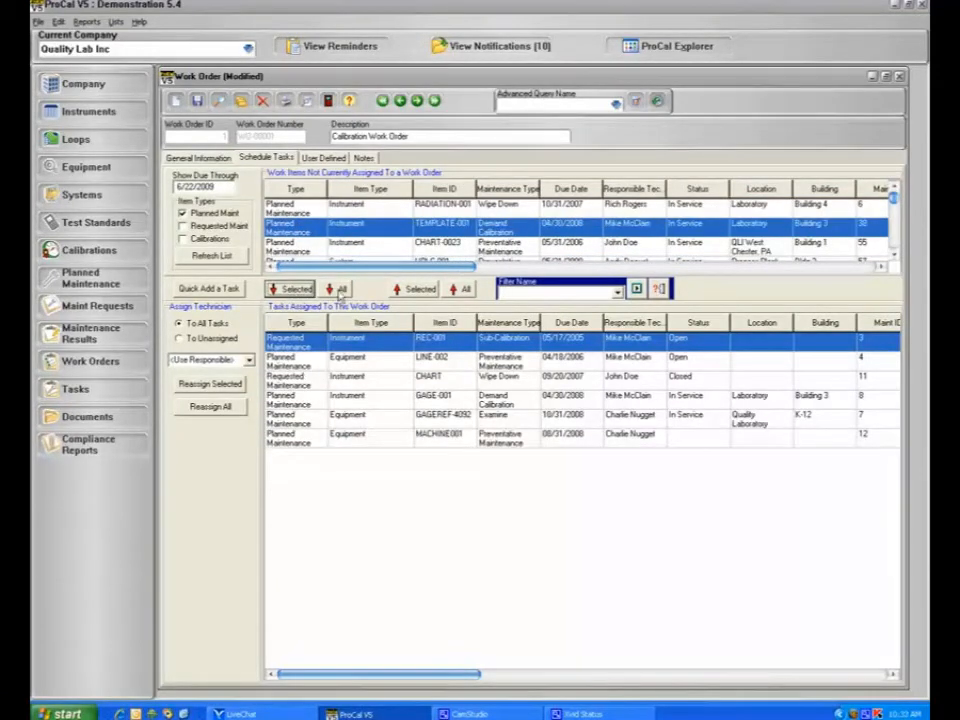
{"action": "left_click", "coordinate": [338, 289]}
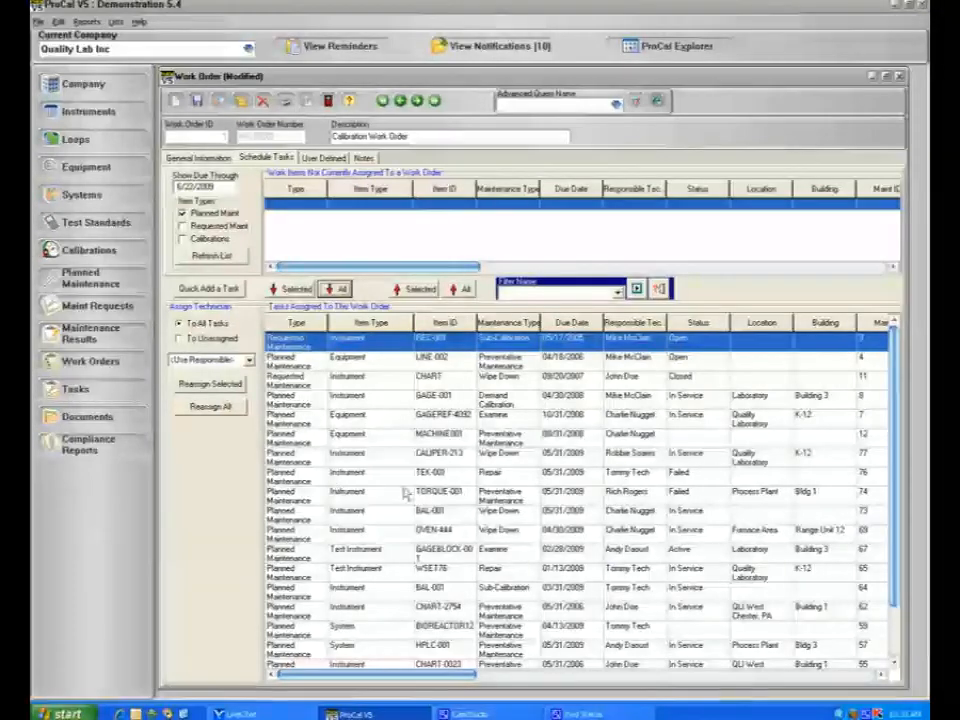
- Reassign all tasks in the work order to a single technician and check the task list
{"action": "left_click", "coordinate": [300, 377]}
{"action": "left_click", "coordinate": [302, 396]}
{"action": "left_click", "coordinate": [304, 436]}
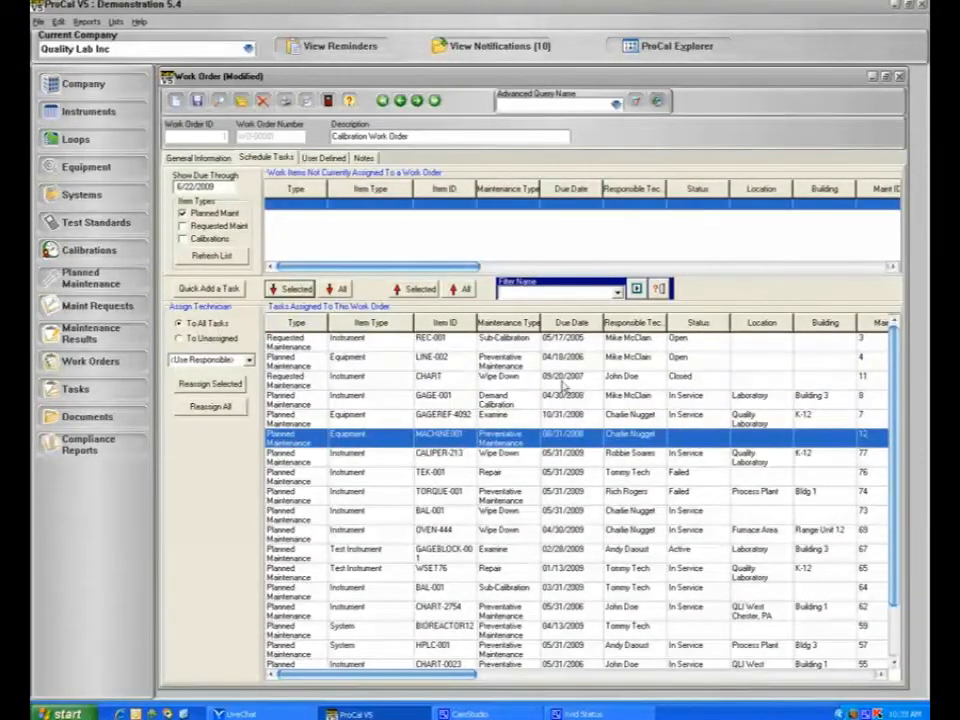
{"action": "left_click", "coordinate": [632, 491]}
{"action": "left_click", "coordinate": [632, 533]}
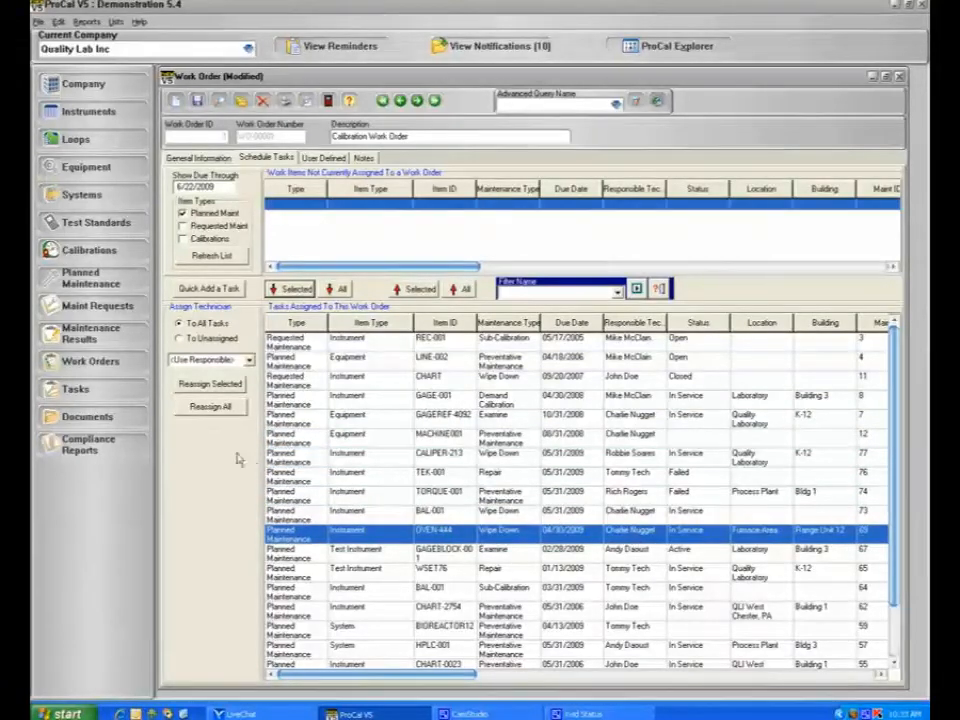
{"action": "left_click", "coordinate": [250, 361]}
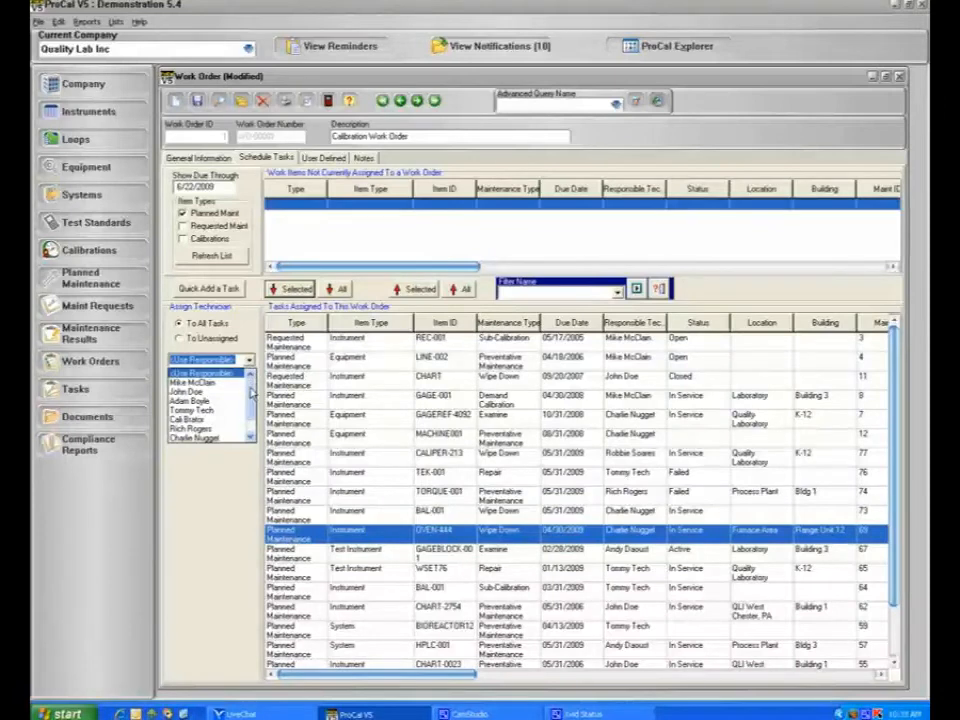
{"action": "left_click", "coordinate": [222, 392]}
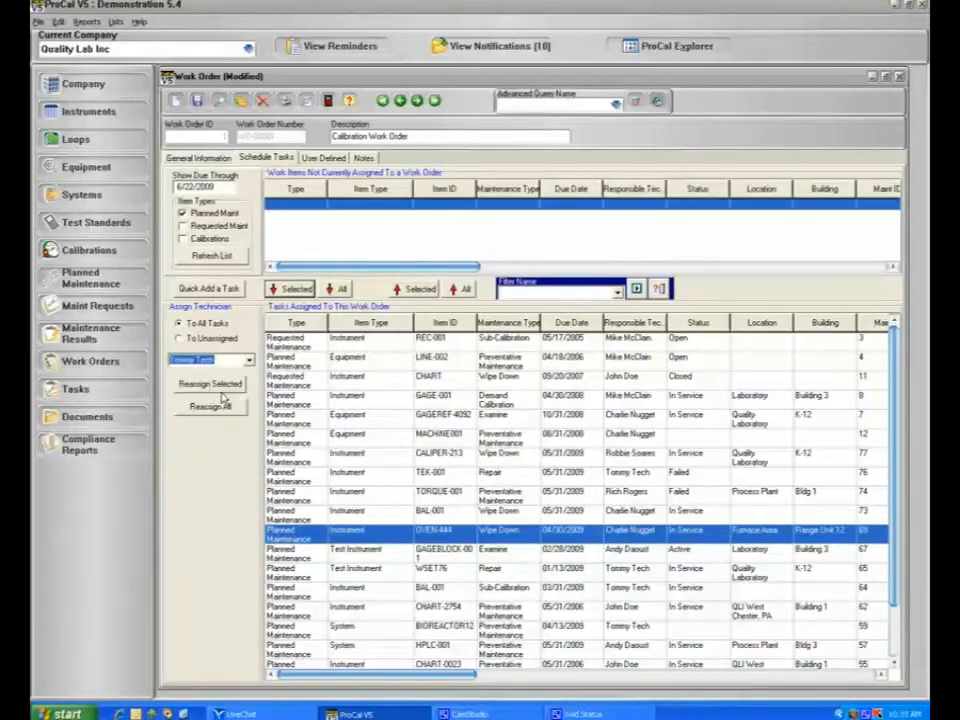
{"action": "left_click", "coordinate": [222, 407]}
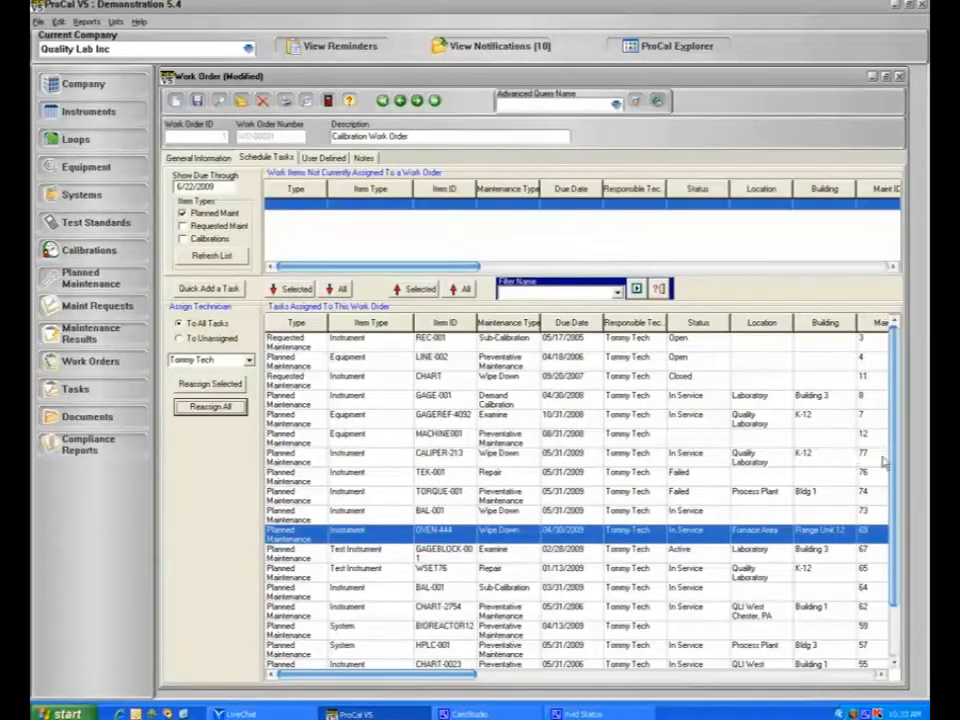
{"action": "scroll", "coordinate": [893, 450], "scroll_direction": "down", "scroll_amount": 2}
{"action": "scroll", "coordinate": [888, 415], "scroll_direction": "up", "scroll_amount": 2}
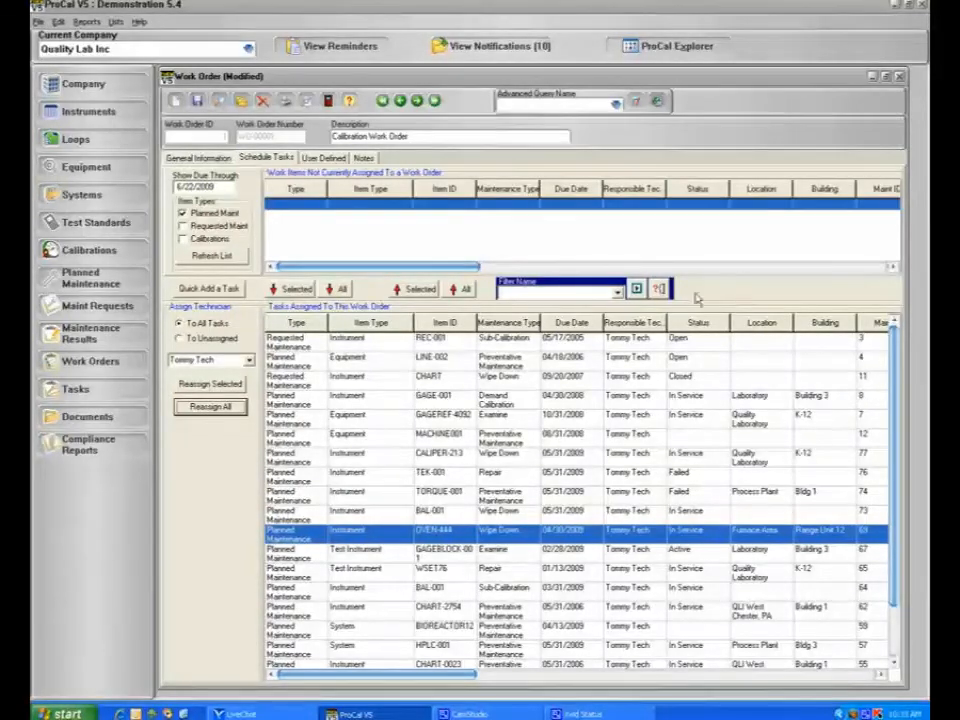
- Review the work order's user-defined fields and notes, and close it without saving the changes
{"action": "left_click", "coordinate": [323, 158]}
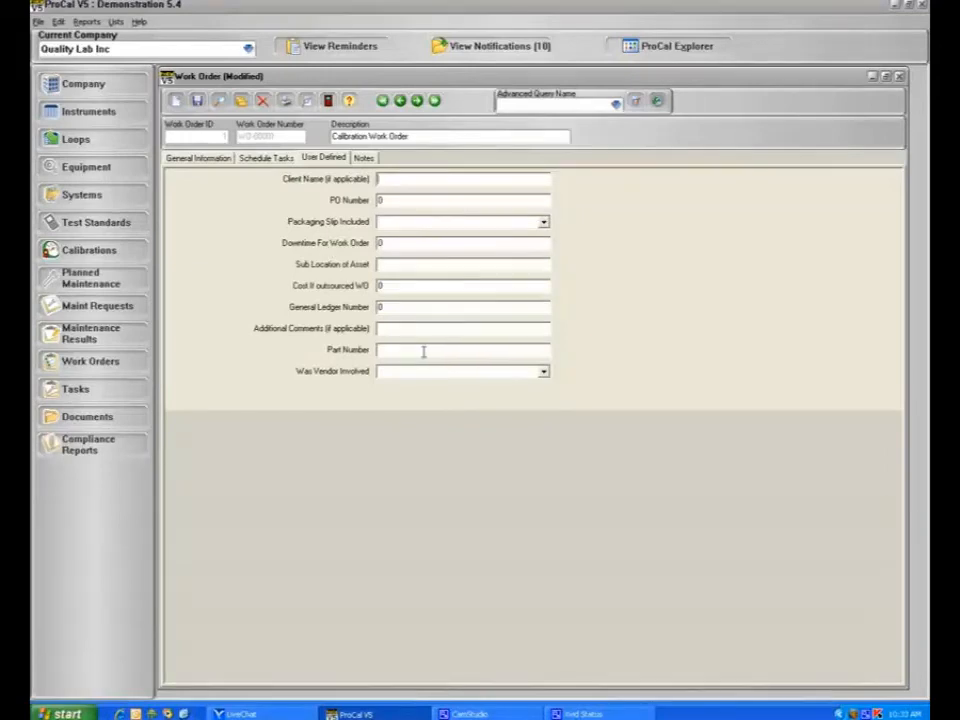
{"action": "left_click", "coordinate": [363, 158]}
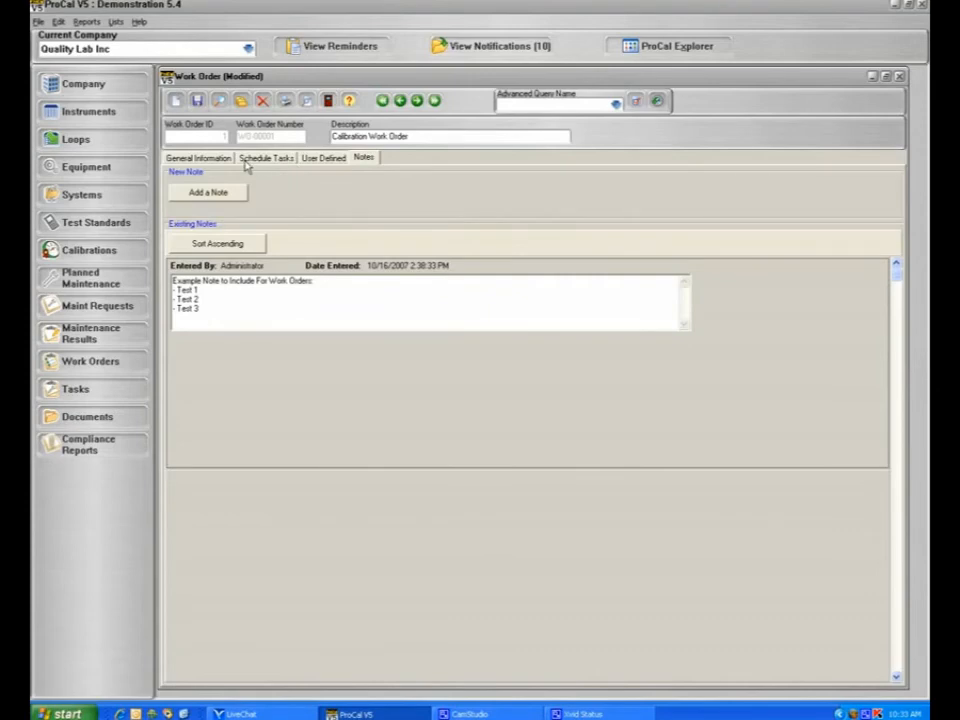
{"action": "left_click", "coordinate": [327, 100]}
{"action": "left_click", "coordinate": [514, 389]}
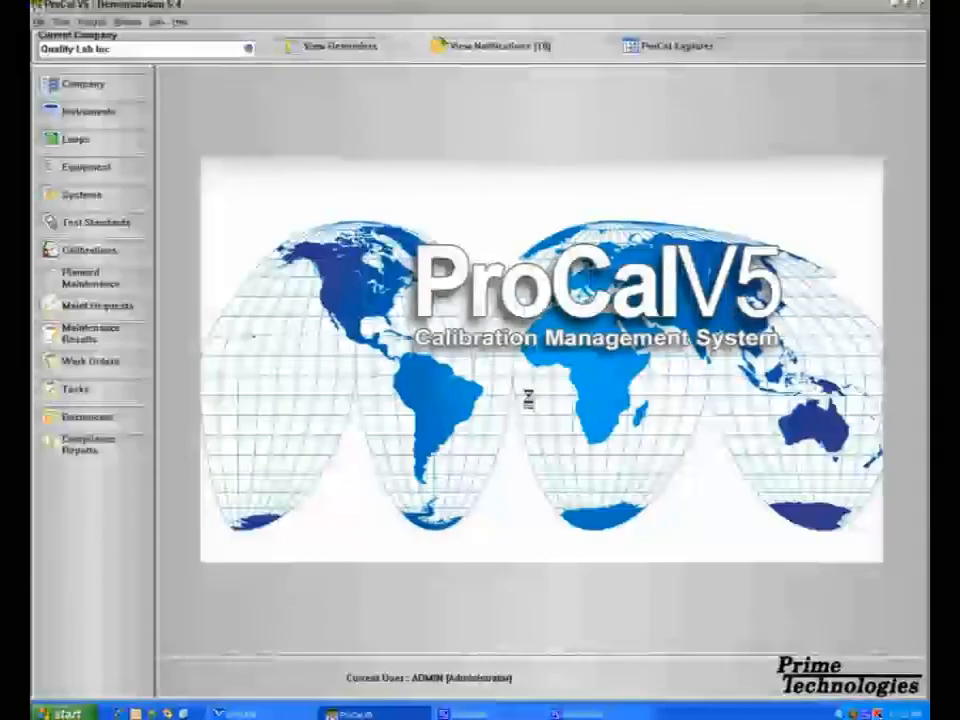
- Open the tasks in an enlarged window, review the item information, results and notes of the REC-001 task, and close it
{"action": "left_click", "coordinate": [111, 391]}
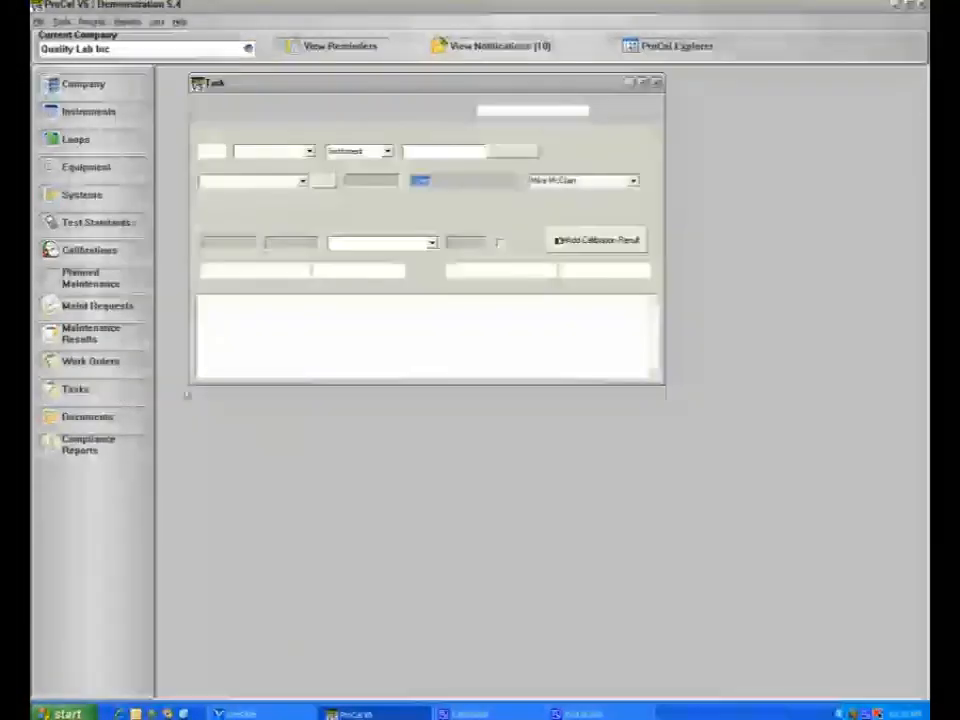
{"action": "left_click_drag", "start_coordinate": [664, 384], "coordinate": [712, 435]}
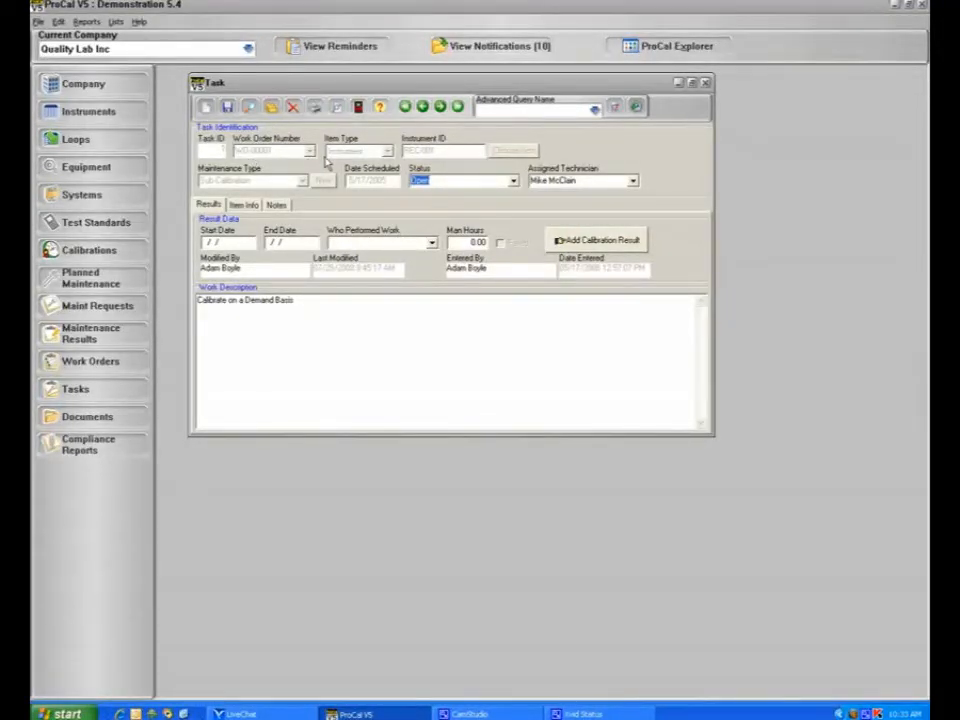
{"action": "left_click", "coordinate": [248, 205]}
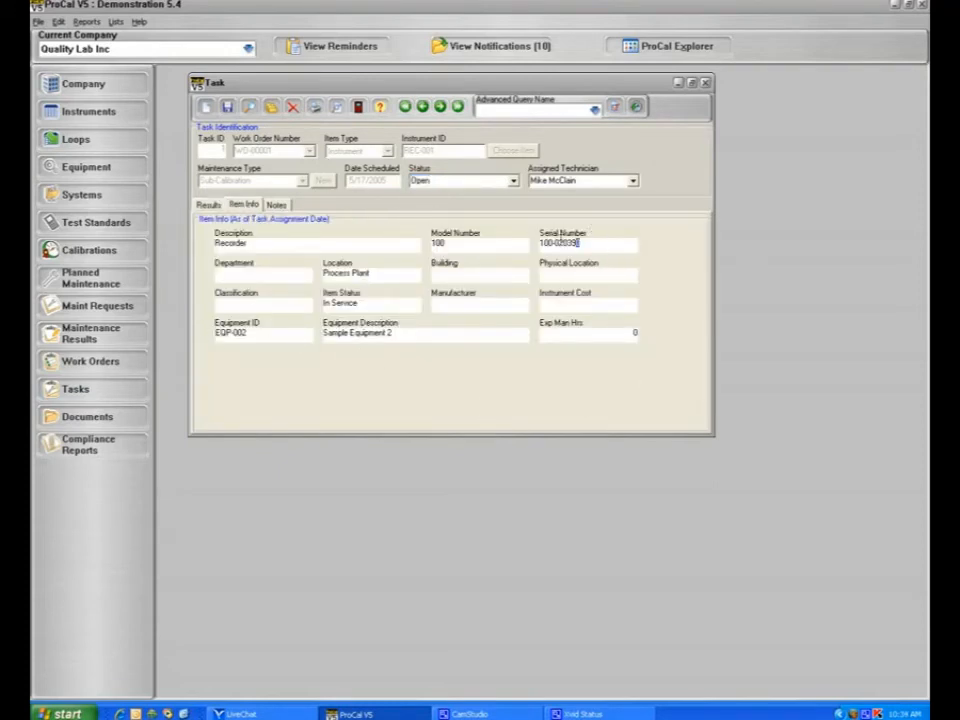
{"action": "left_click", "coordinate": [208, 205]}
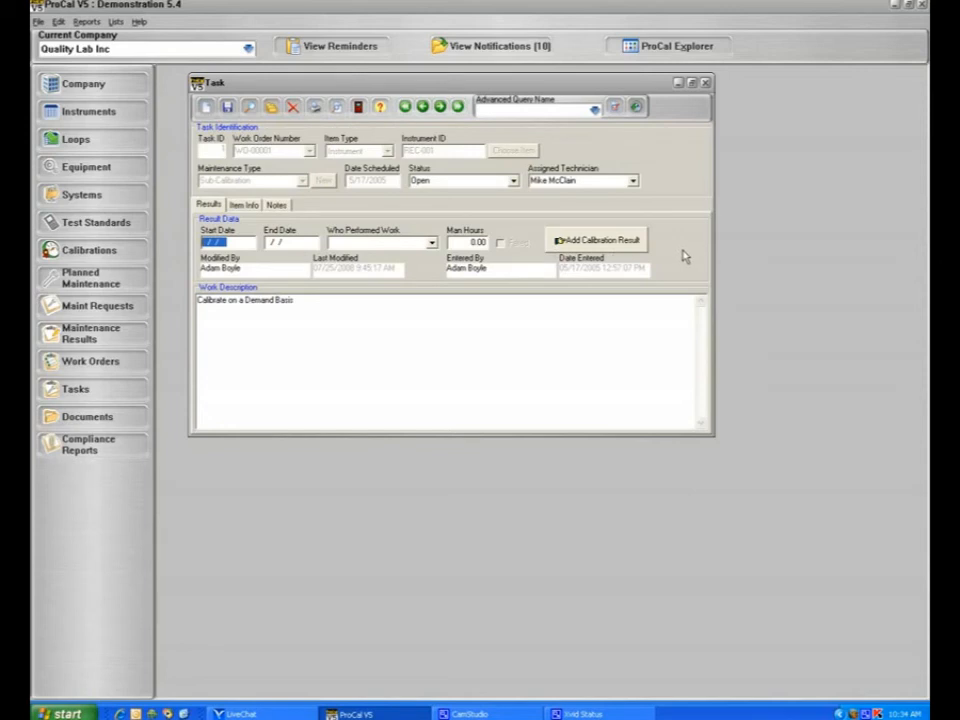
{"action": "left_click", "coordinate": [276, 205]}
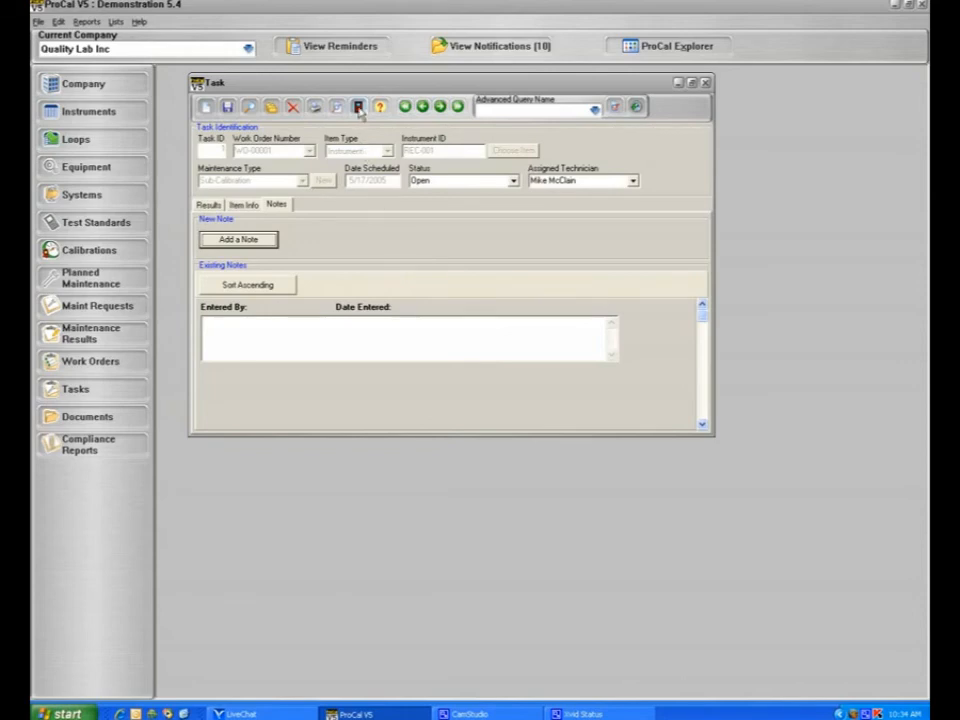
{"action": "left_click", "coordinate": [358, 106]}
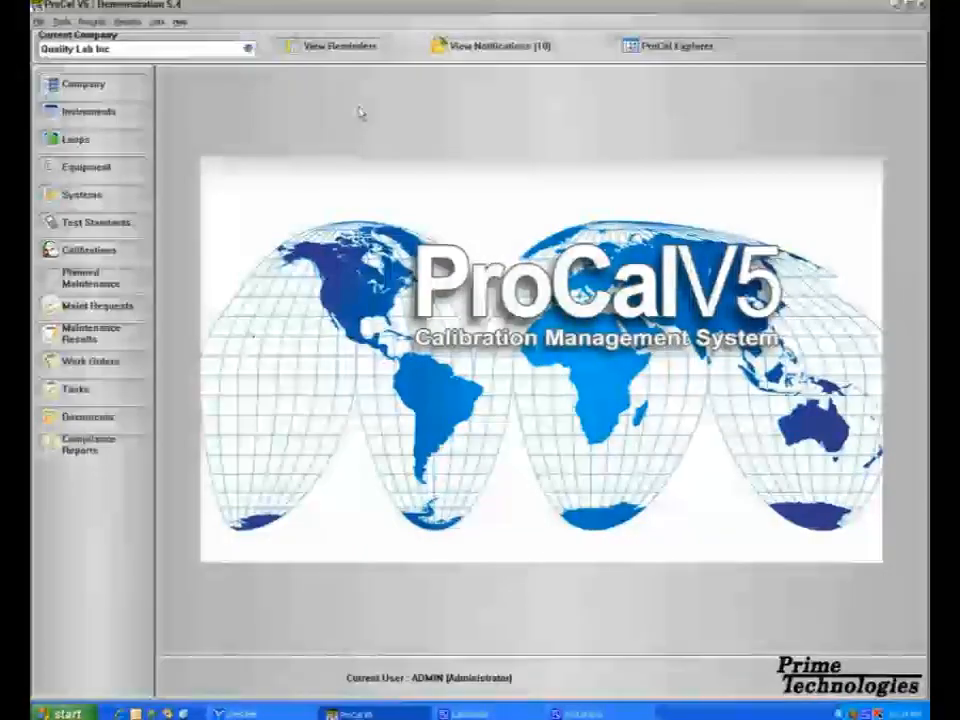